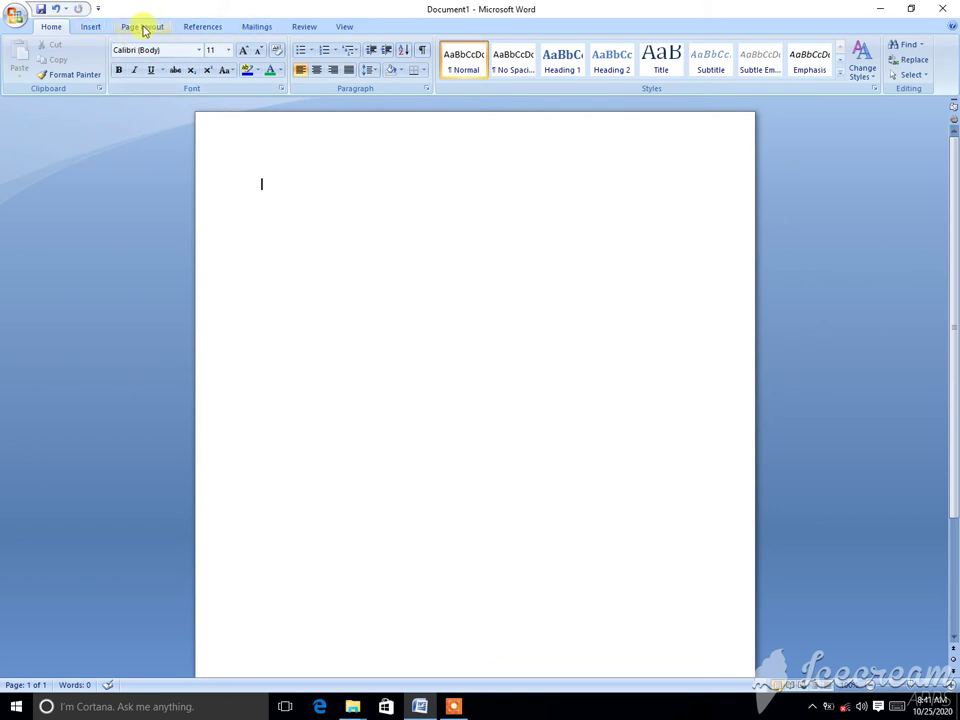
Step: Try a bottom border on the test text 'Hhhhh', then delete the text and border
click(130, 28)
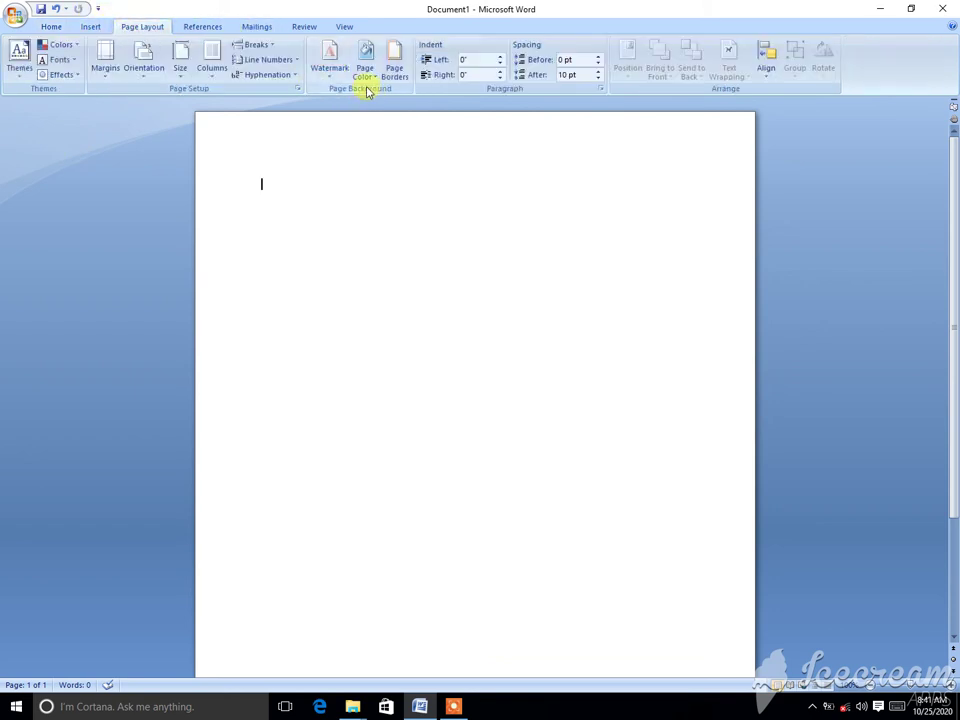
click(50, 28)
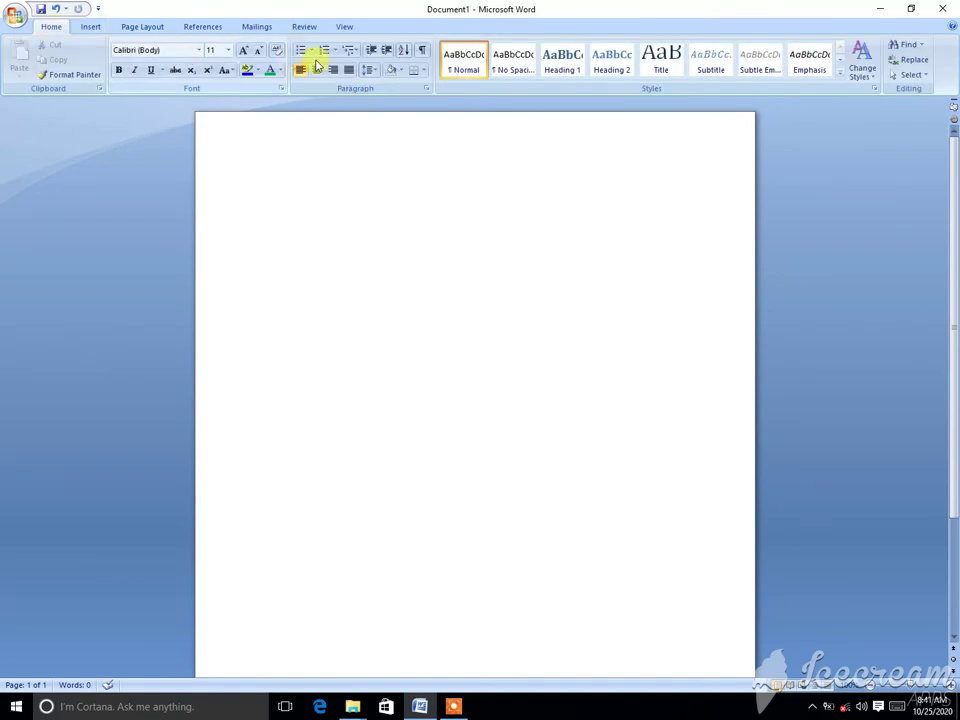
click(425, 72)
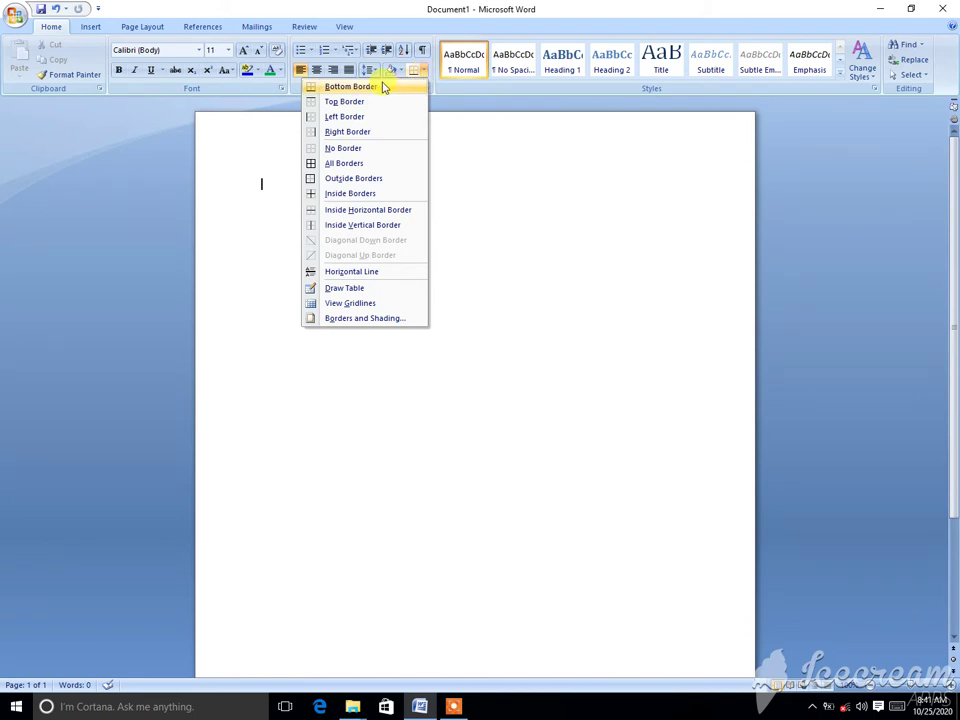
click(383, 88)
text(Hhhhh)
key(Return)
key(Return)
key(Return)
key(Return)
key(Return)
key(Return)
key(Return)
text(k)
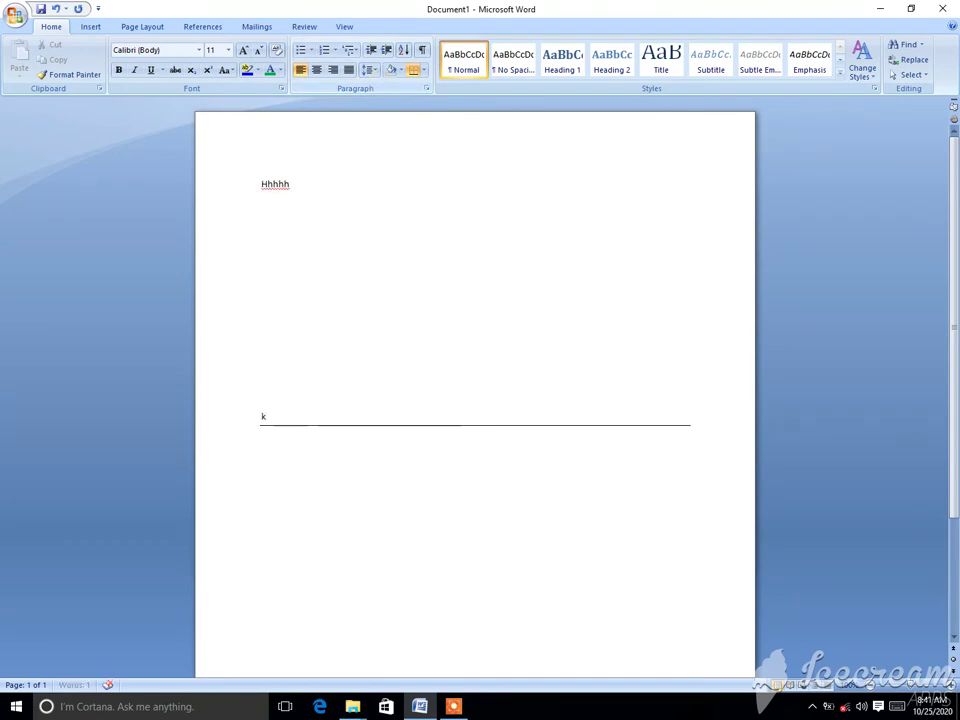
key(ctrl+a)
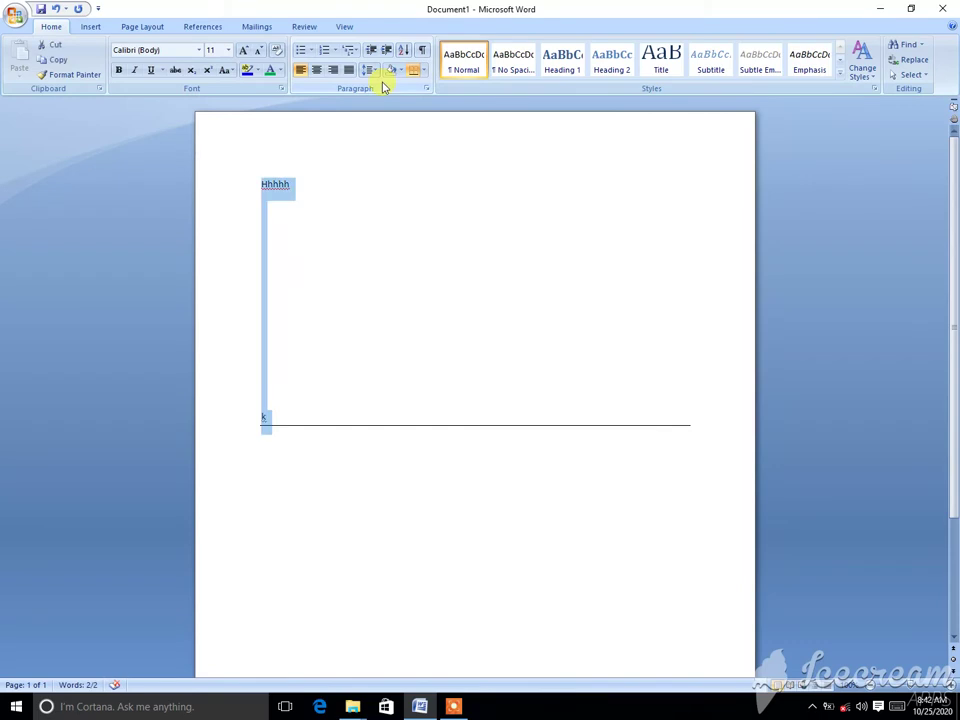
key(Delete)
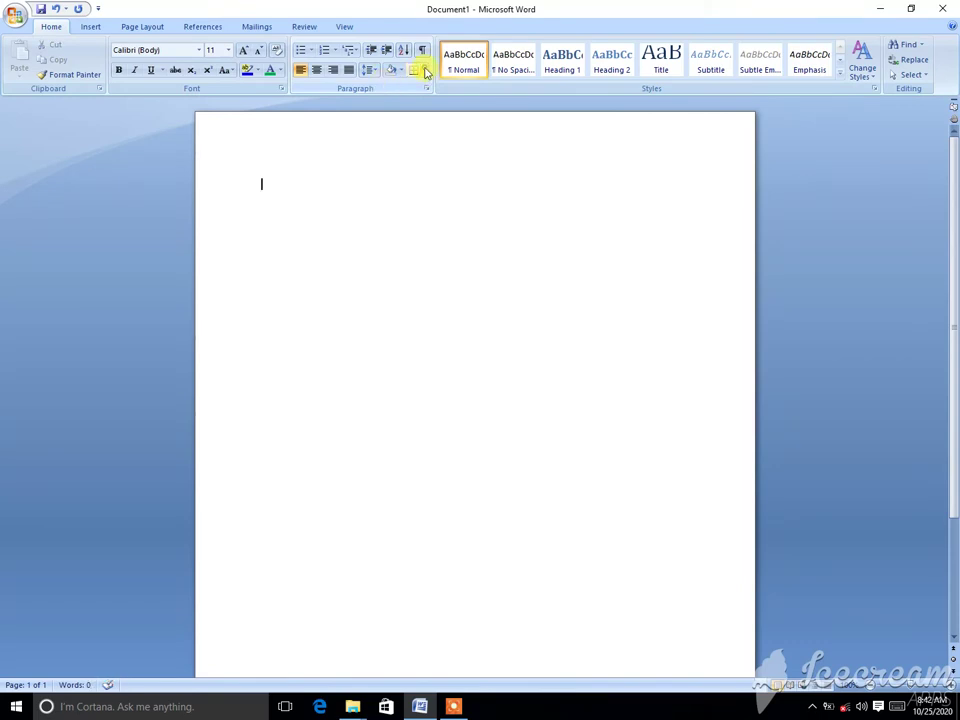
Step: Try a top border on the test text 'hhh', then delete it
click(425, 70)
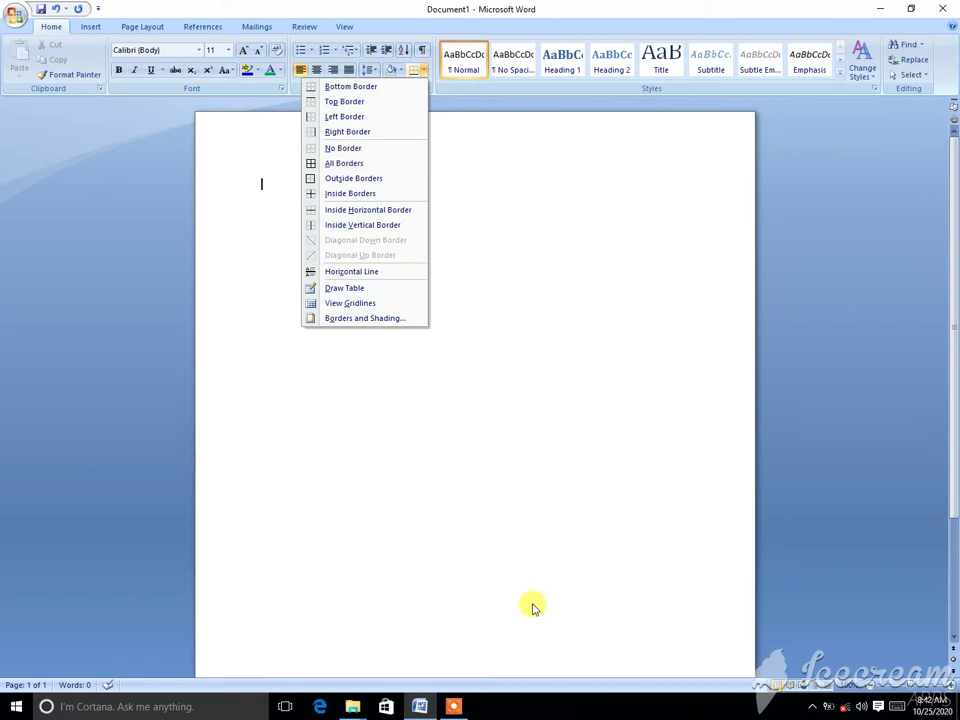
click(451, 706)
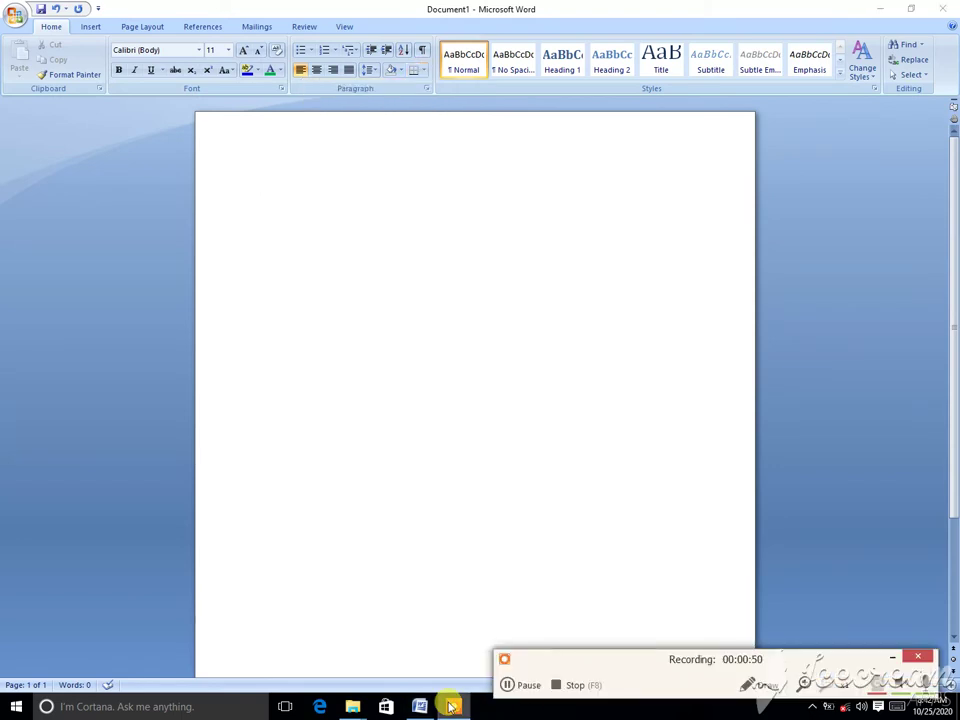
click(479, 301)
click(423, 70)
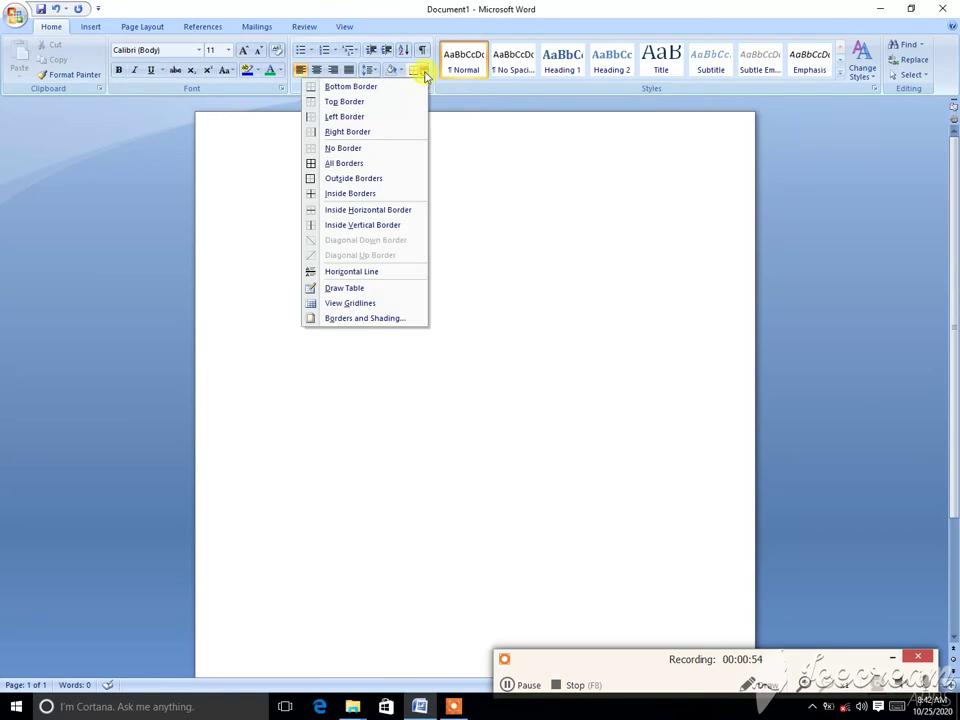
click(390, 104)
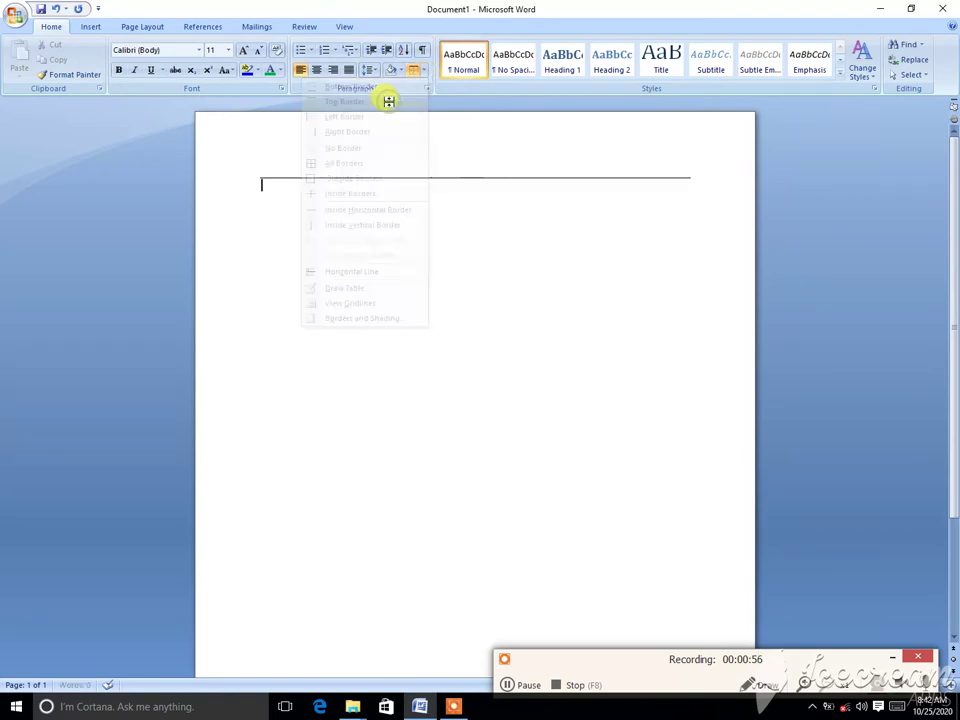
text(hhh)
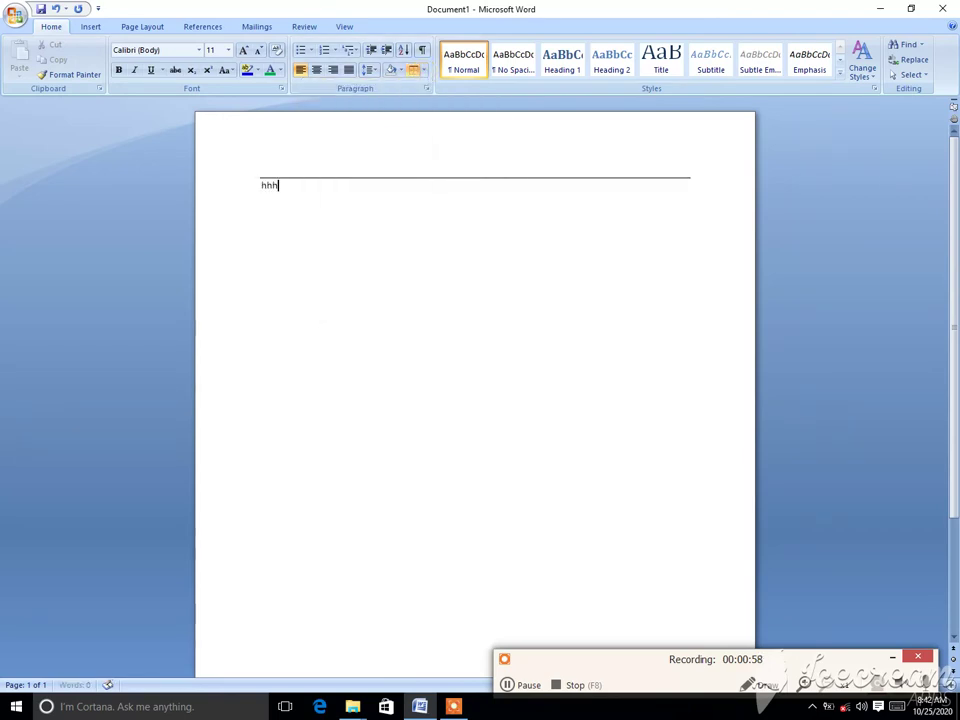
key(ctrl+a)
key(Delete)
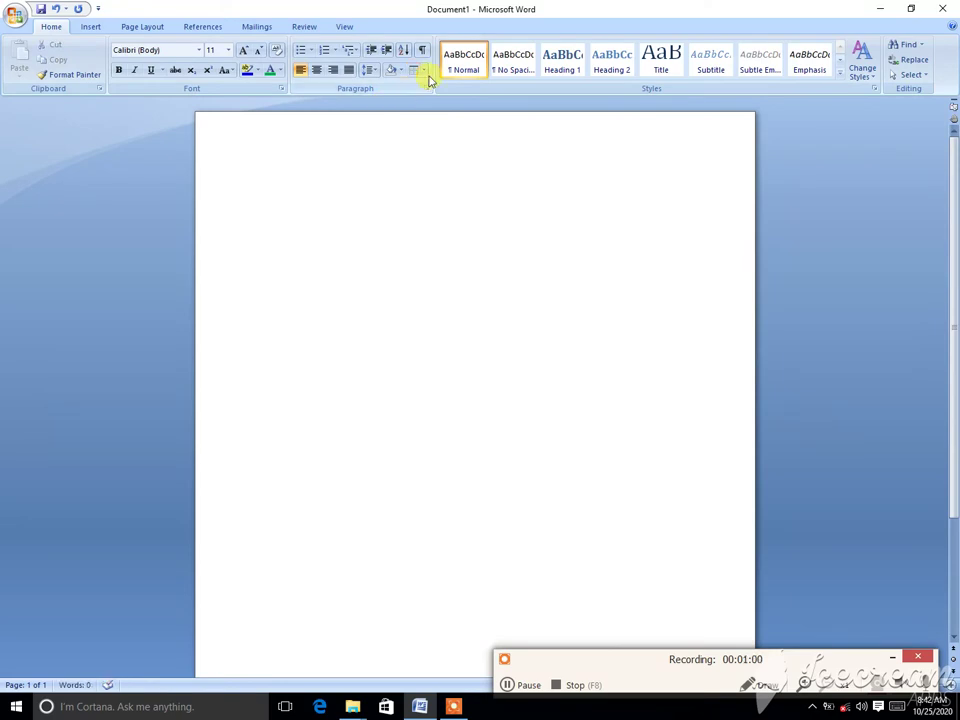
Step: Apply All Borders and type the test lines hhh, jjj, jj and jjk inside
click(424, 72)
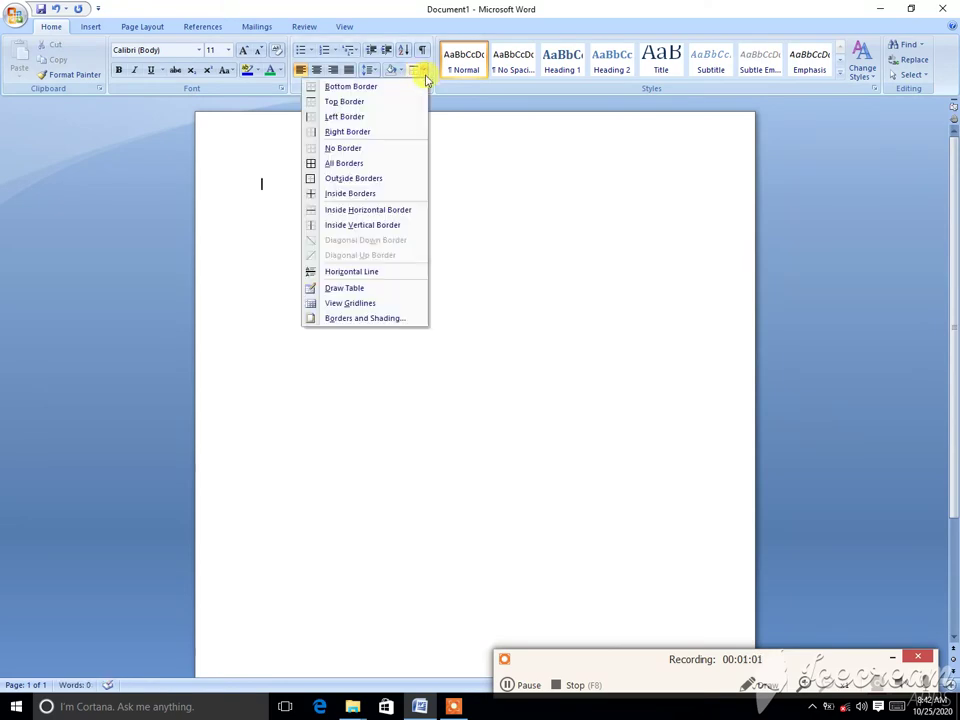
click(363, 165)
text(hhh)
key(Return)
text(jjj)
key(Return)
text(jj)
key(Return)
text(jjk)
key(Return)
Step: Delete the bordered test lines and their borders
key(ctrl+a)
key(Delete)
key(ctrl+a)
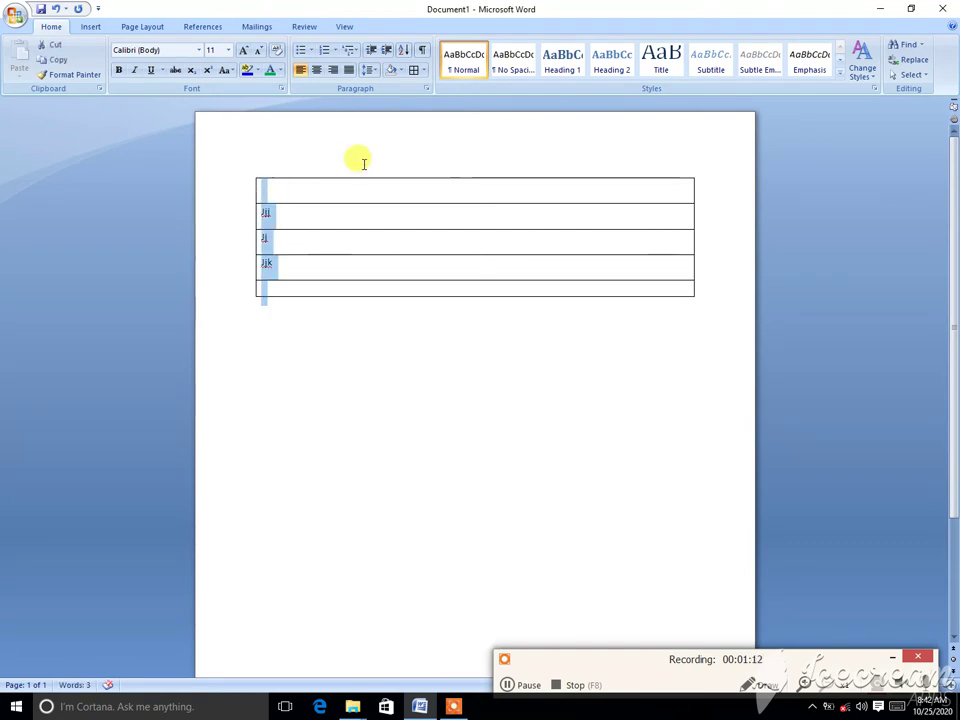
key(Delete)
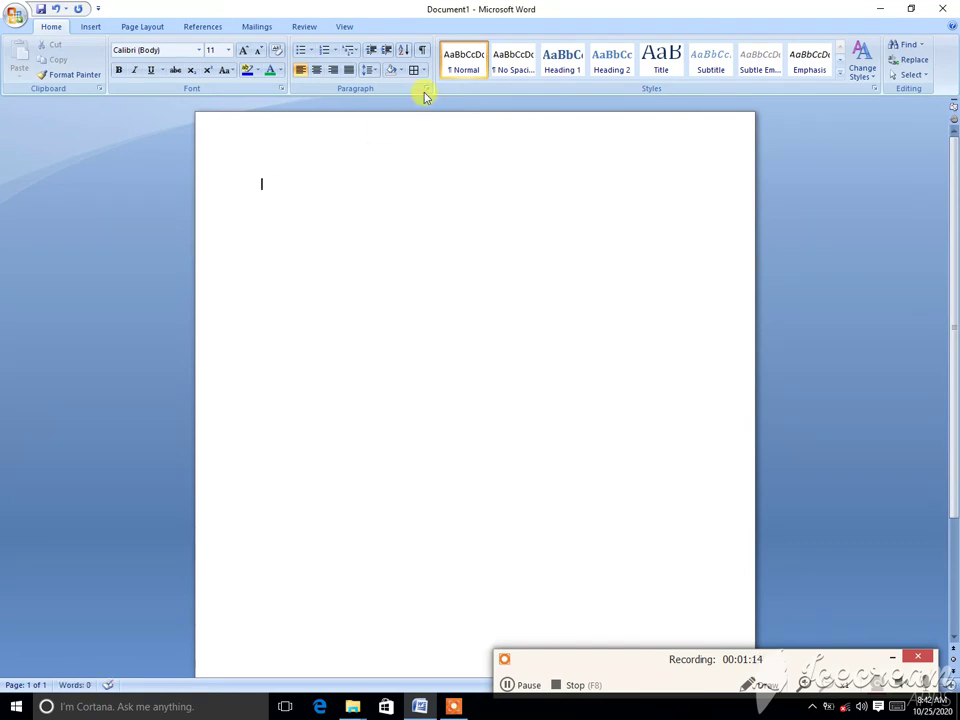
Step: Try an outside box border with test lines hh, jj, J, k, k, then delete everything
click(424, 70)
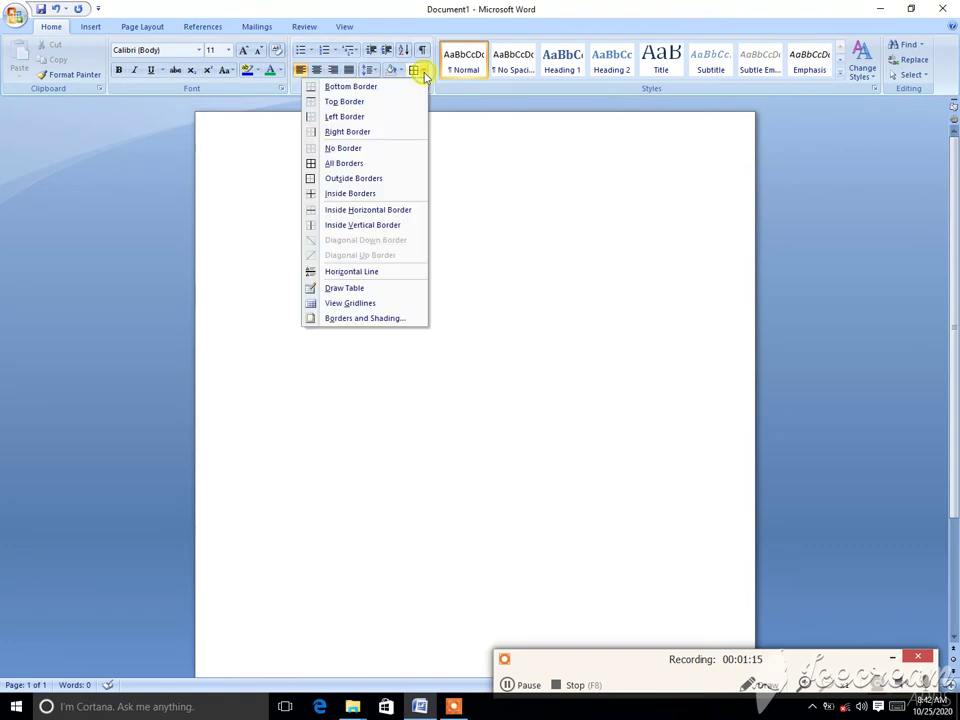
click(368, 179)
text(hh)
key(Return)
text(jj)
key(Return)
text(J)
key(Return)
text(k)
key(Return)
text(k)
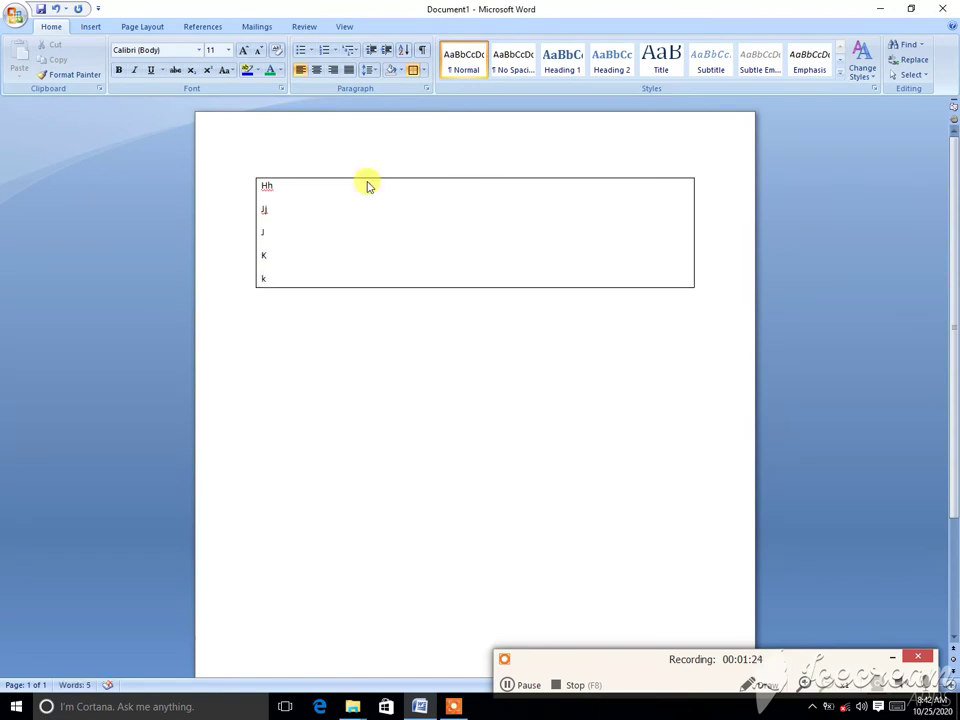
key(ctrl+a)
key(Delete)
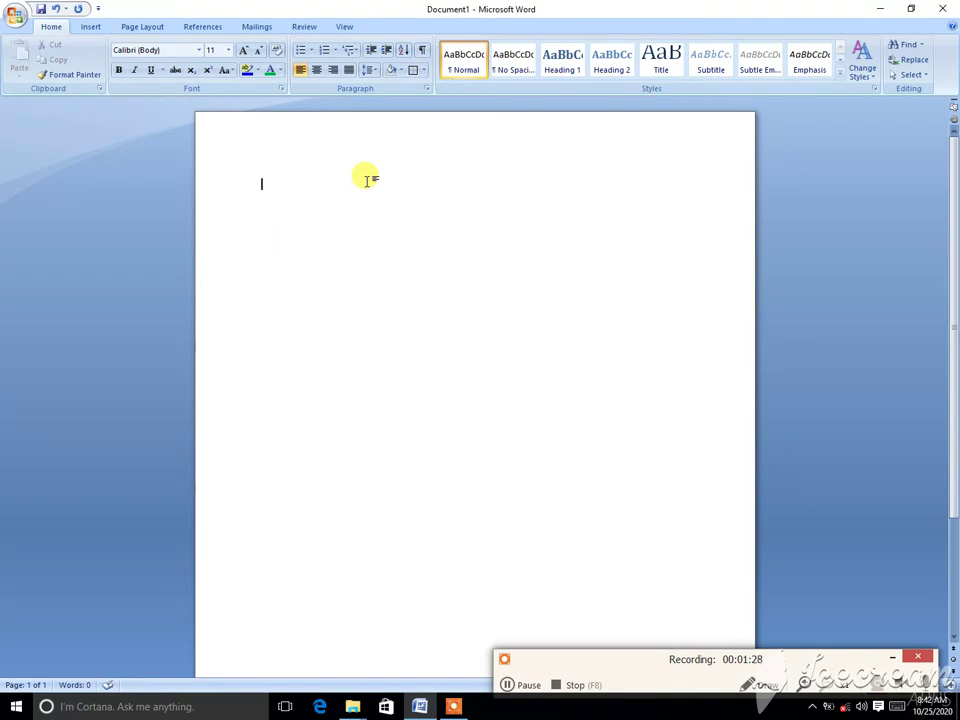
Step: Apply a red, 3 pt, thick dashed box border through Borders and Shading
click(423, 72)
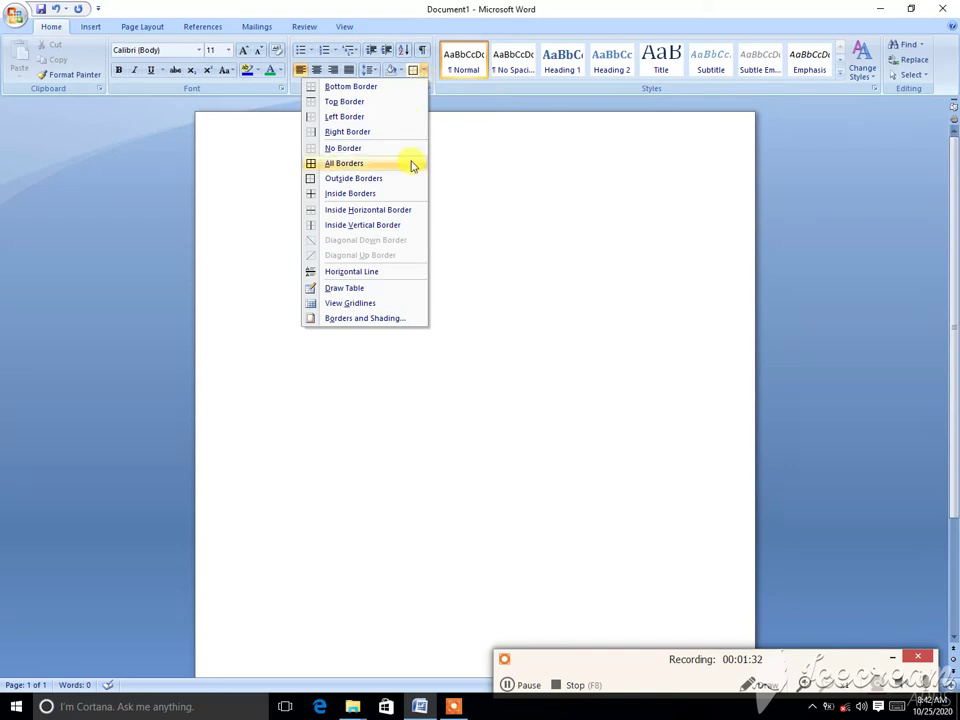
click(374, 318)
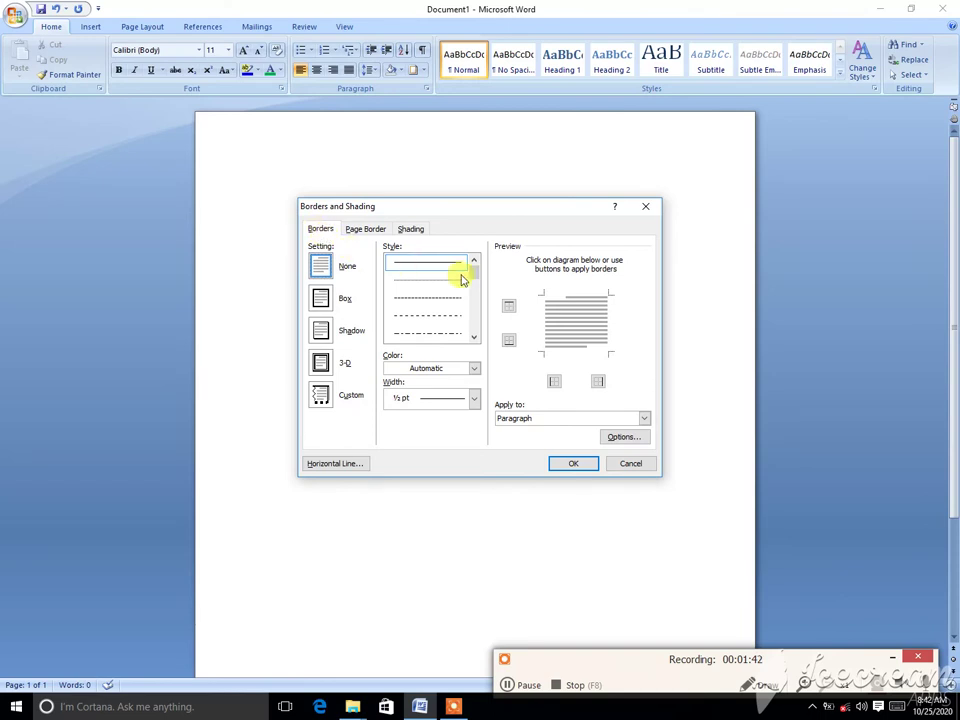
drag(478, 278, 475, 323)
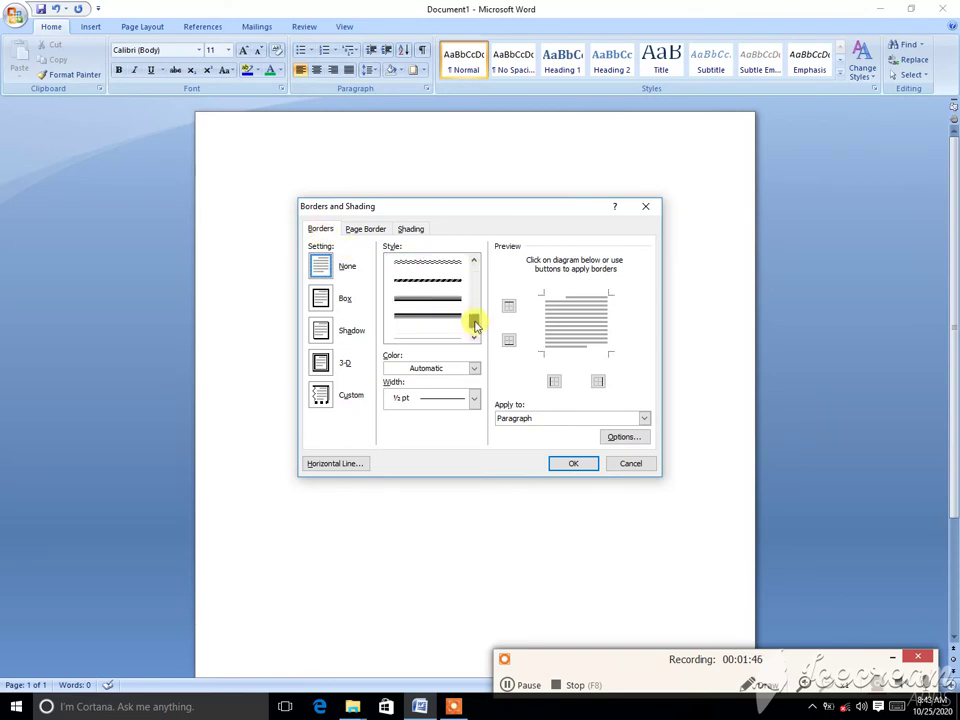
click(433, 296)
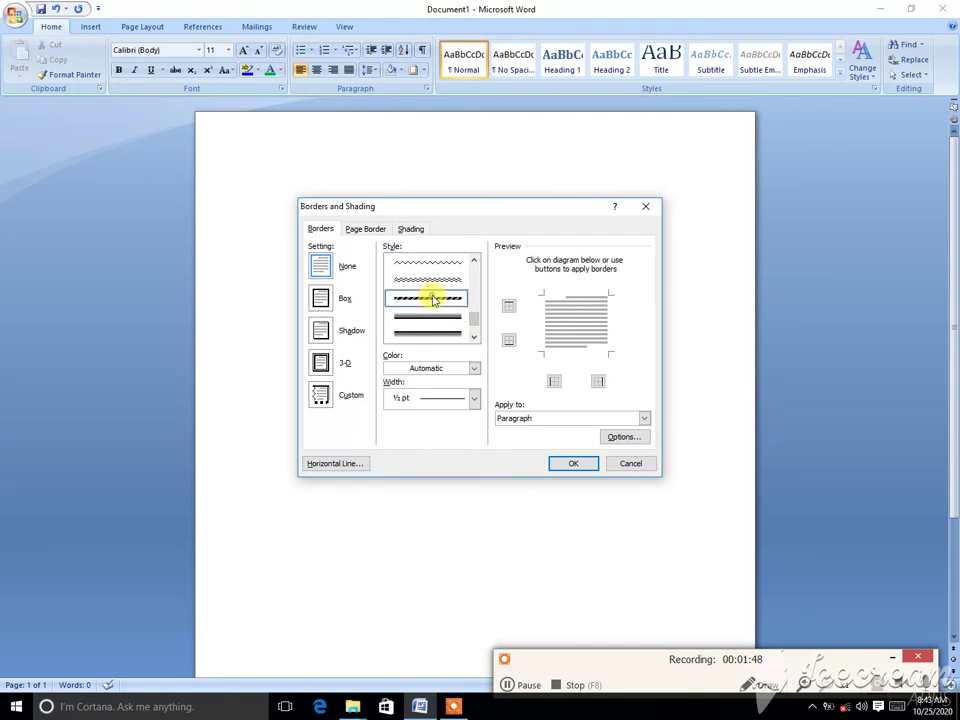
click(473, 368)
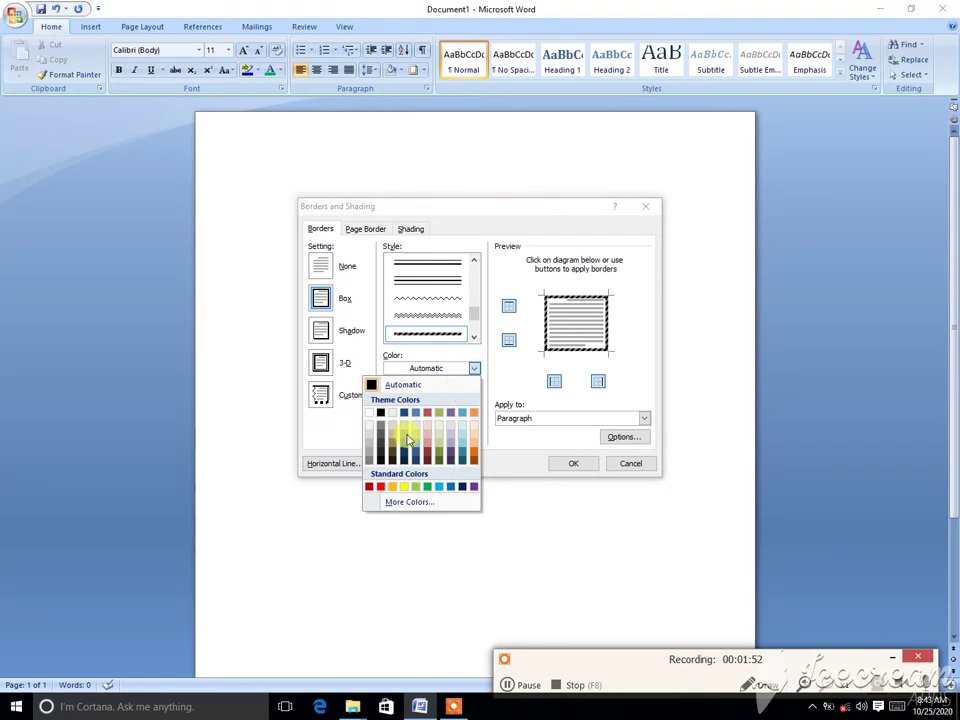
click(380, 487)
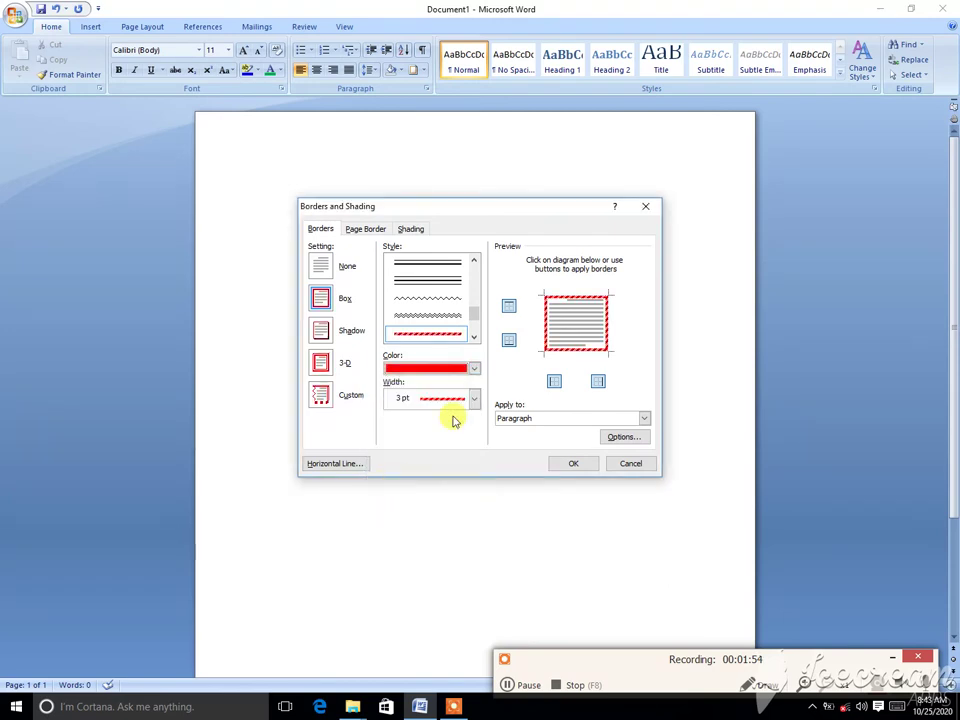
click(473, 399)
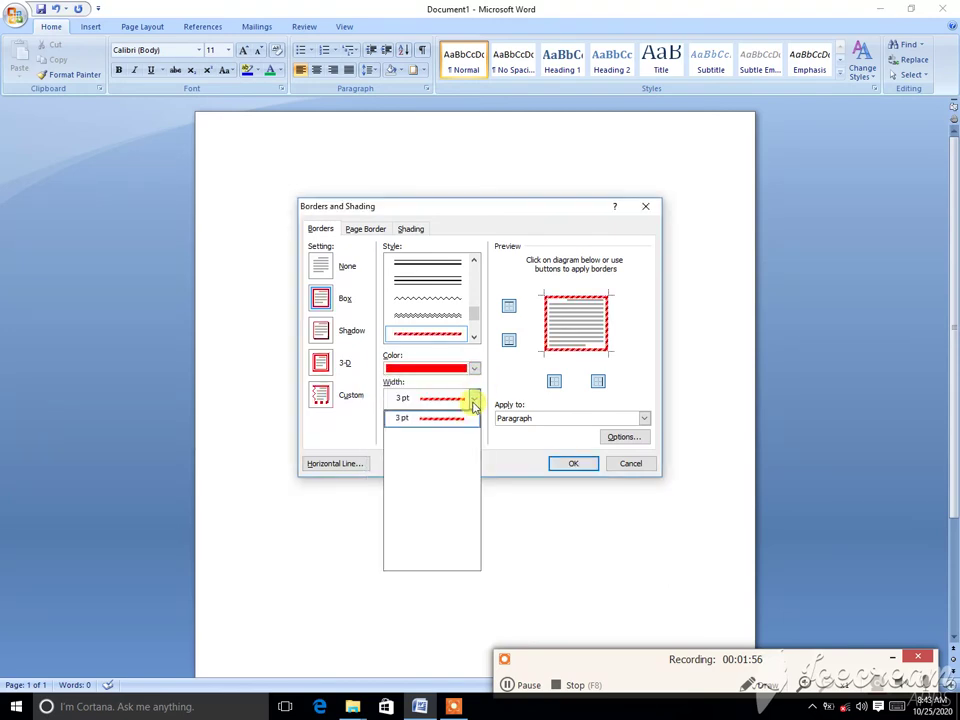
click(564, 466)
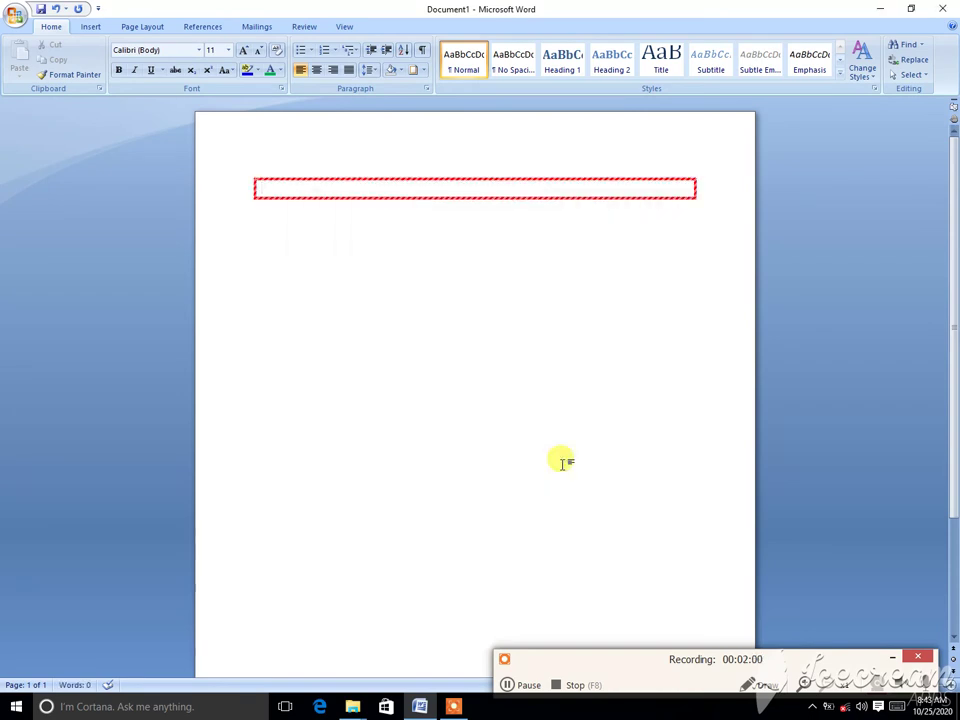
Step: Type two lines of G's inside the red dashed box, then clear the text and box
text(Gggggggggg)
key(Return)
text(G G G G G G G  G G g G G G)
key(ctrl+a)
key(ctrl+z)
key(ctrl+a)
key(Delete)
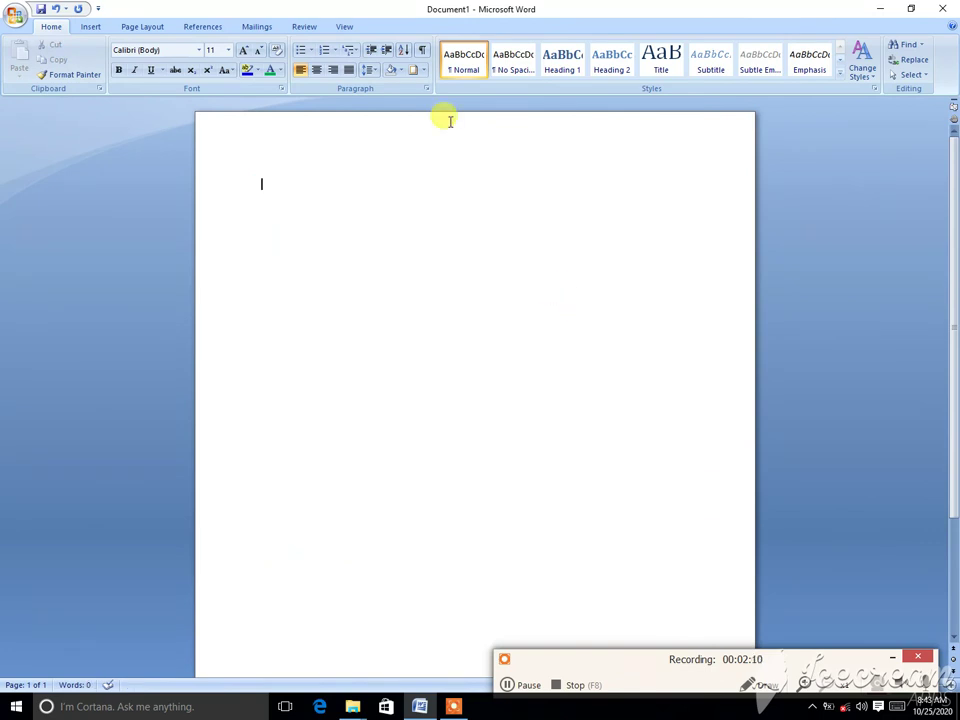
Step: Apply the red apple Art page border from the Page Border settings
click(424, 70)
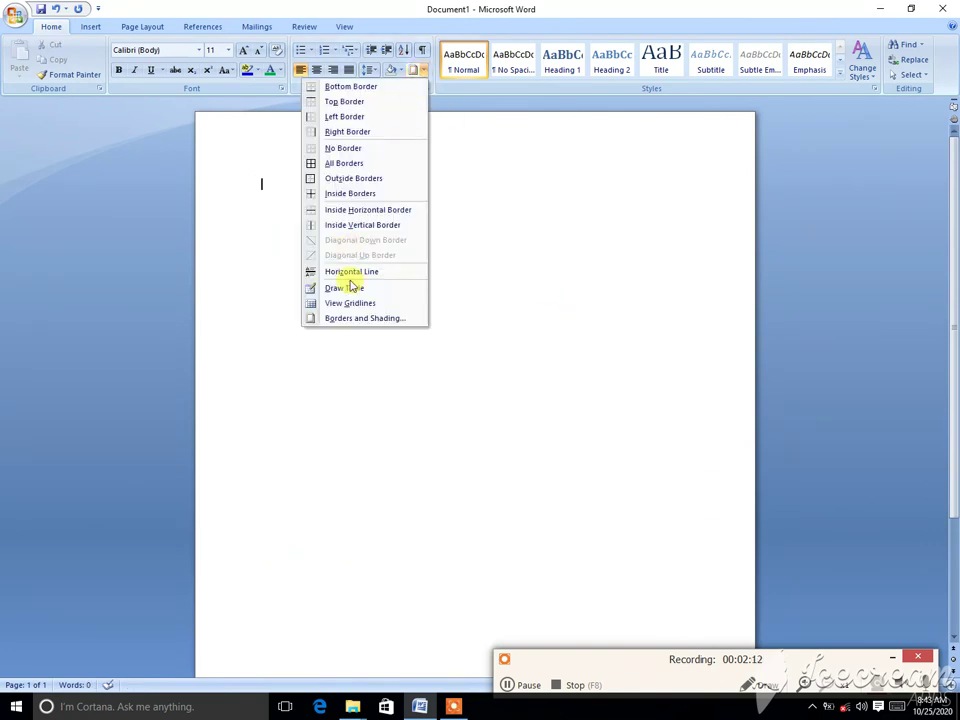
click(351, 320)
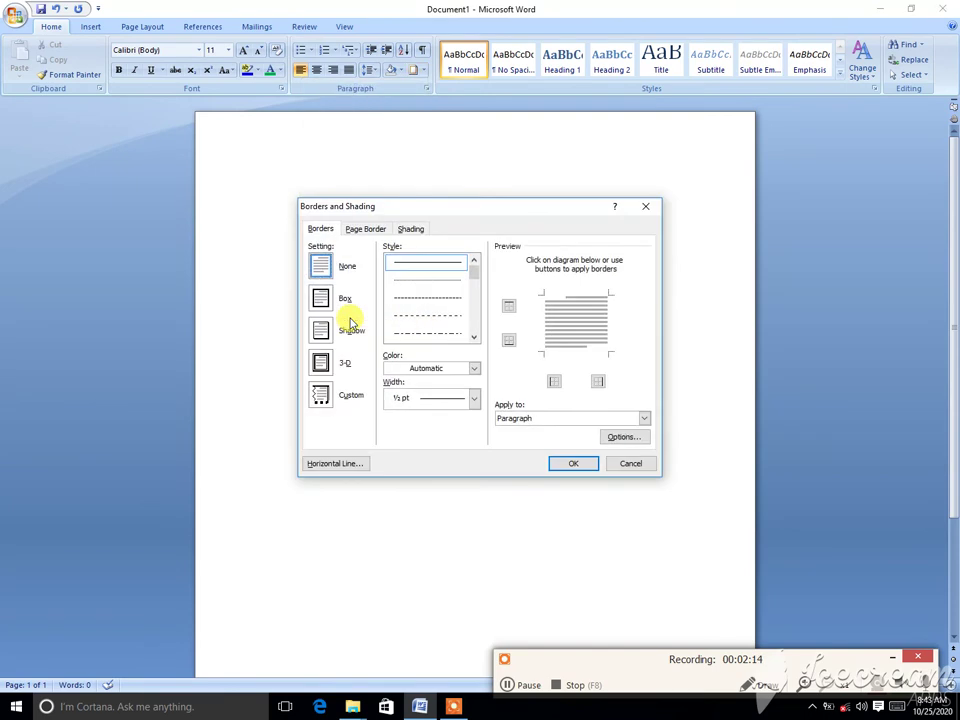
click(378, 234)
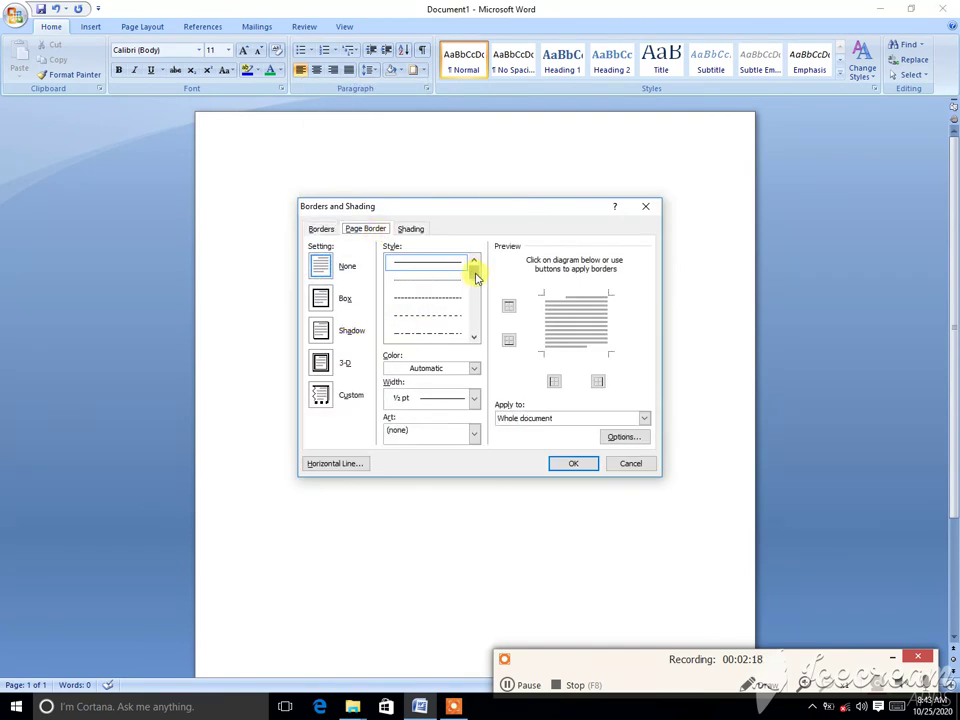
drag(476, 278, 476, 317)
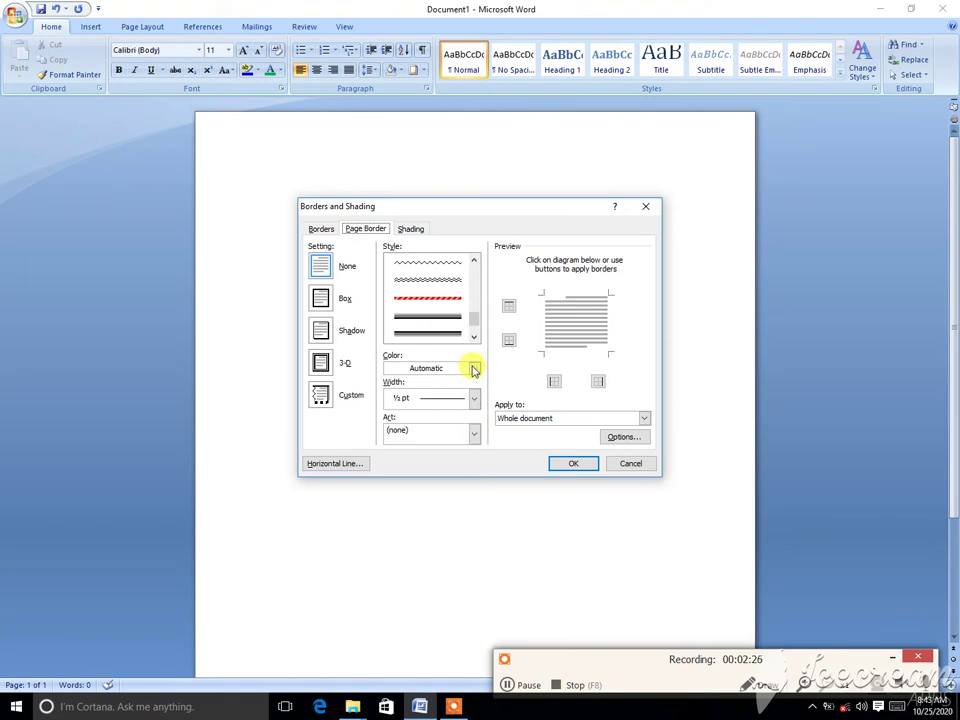
click(475, 432)
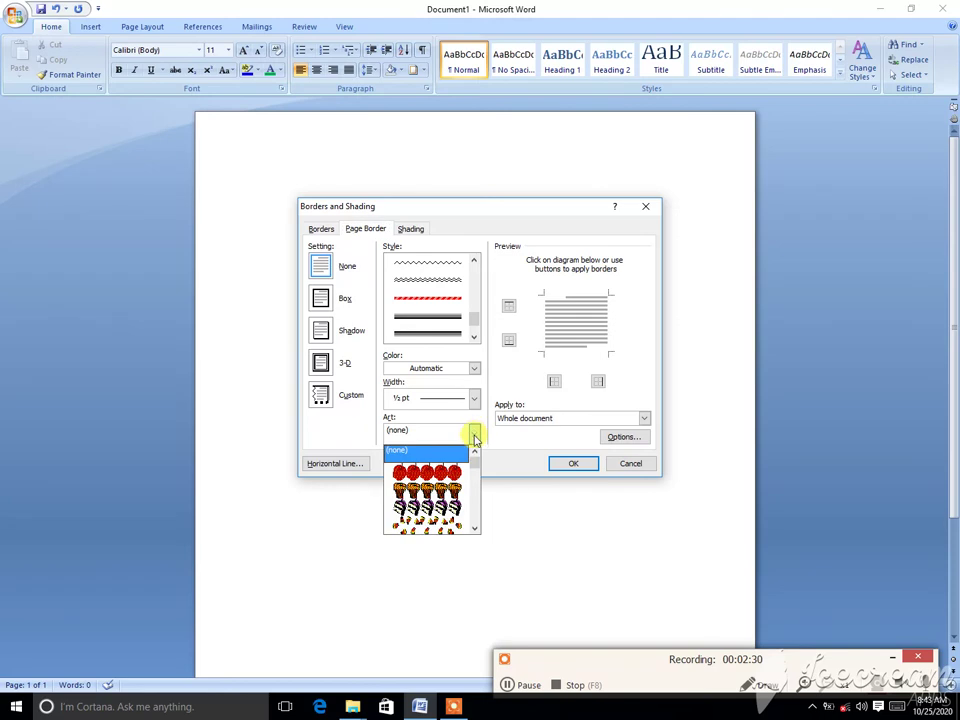
mouse_move(475, 460)
mouse_down()
mouse_move(477, 508)
mouse_move(475, 458)
mouse_up()
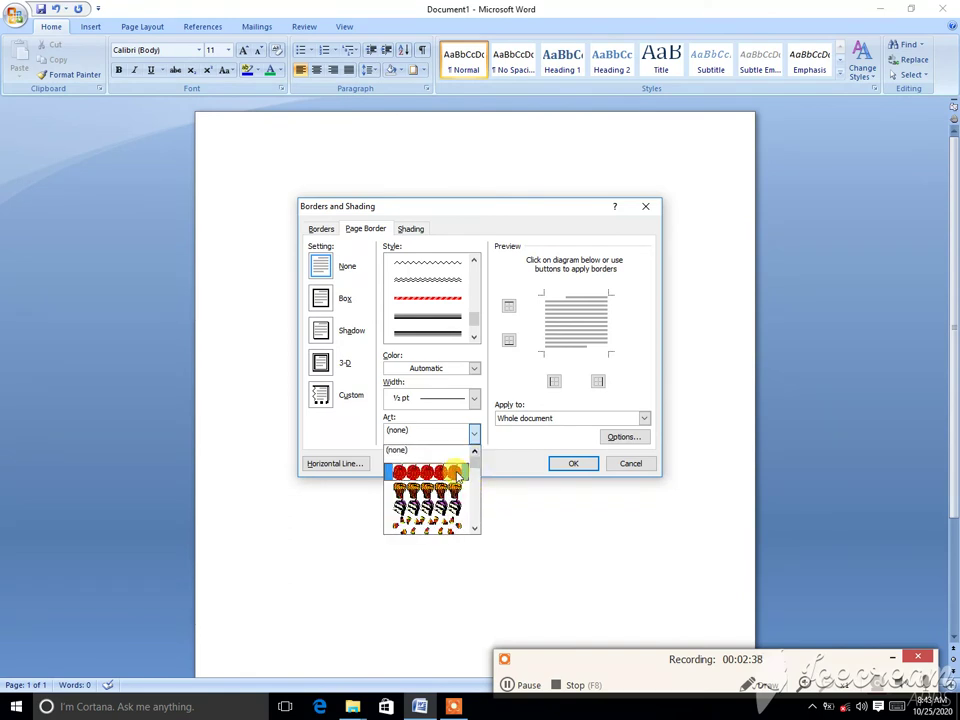
click(465, 471)
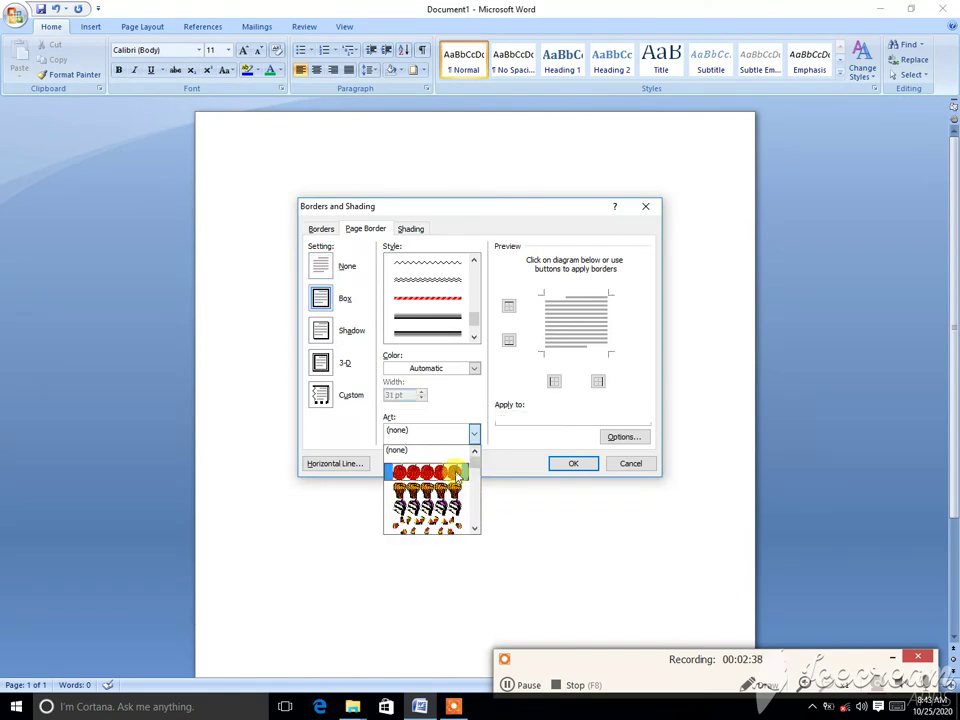
click(568, 463)
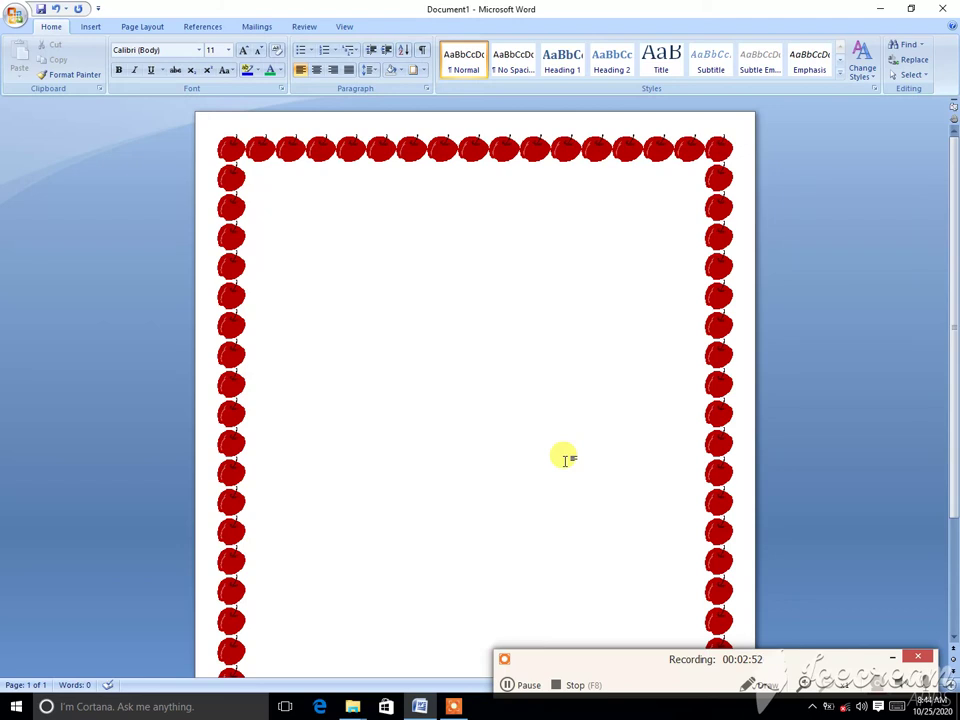
key(ctrl+a)
Step: Swap the apples for a light blue ornate Art page border at 30 pt
click(565, 460)
click(423, 72)
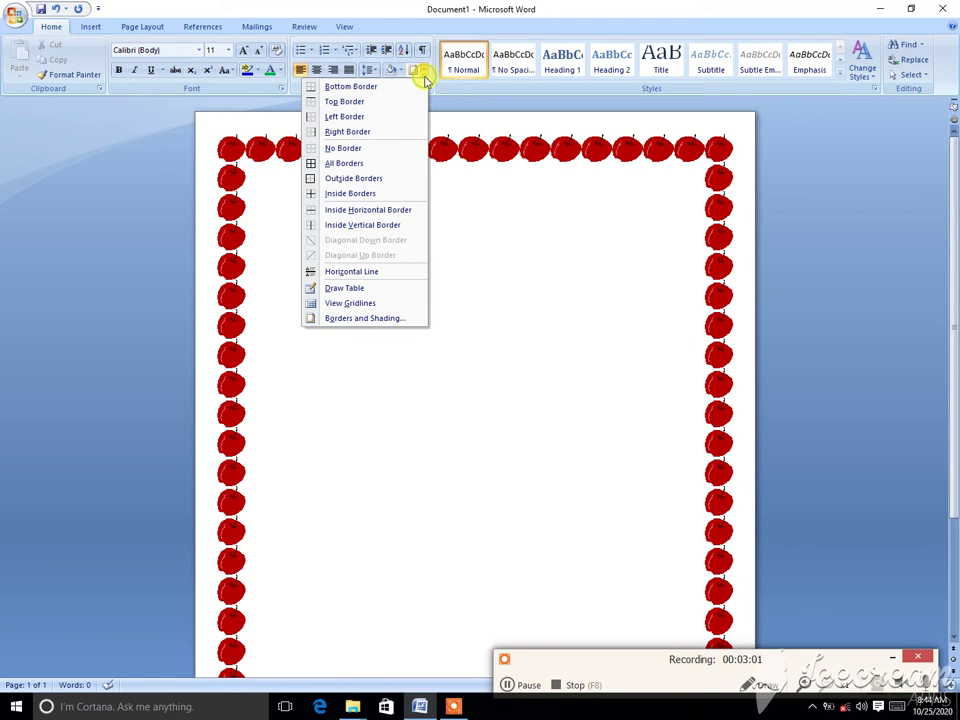
click(368, 318)
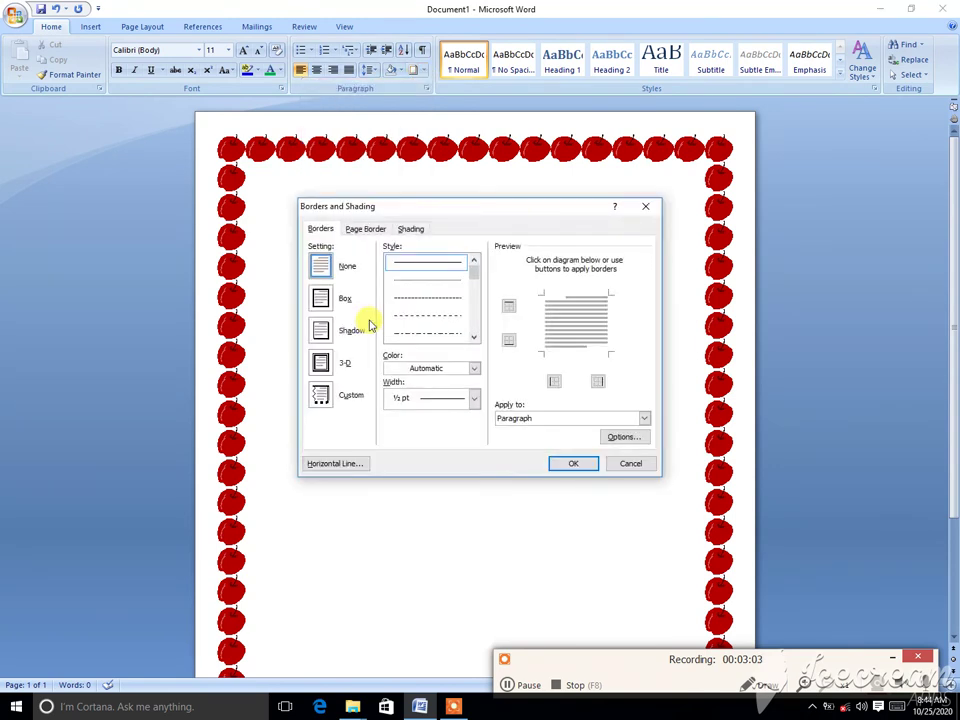
click(366, 229)
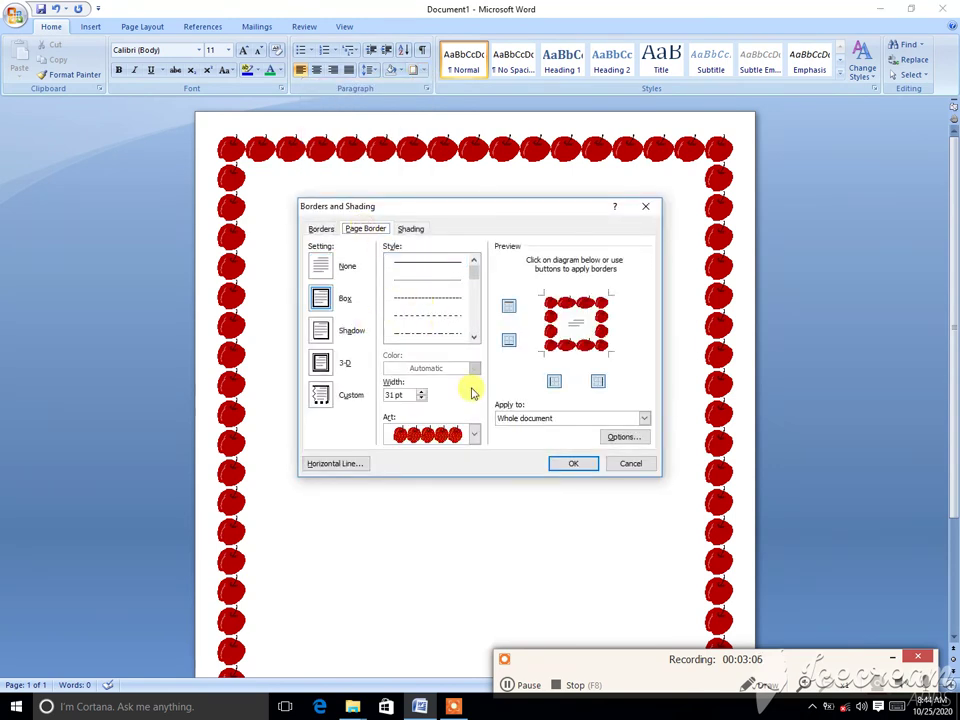
click(475, 435)
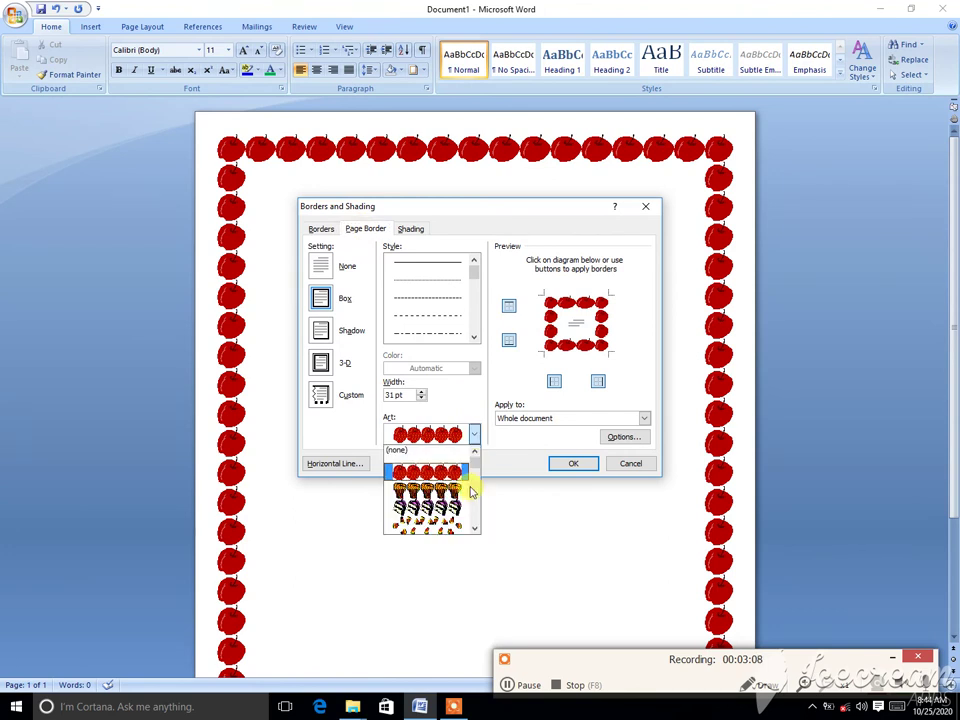
drag(474, 460, 474, 490)
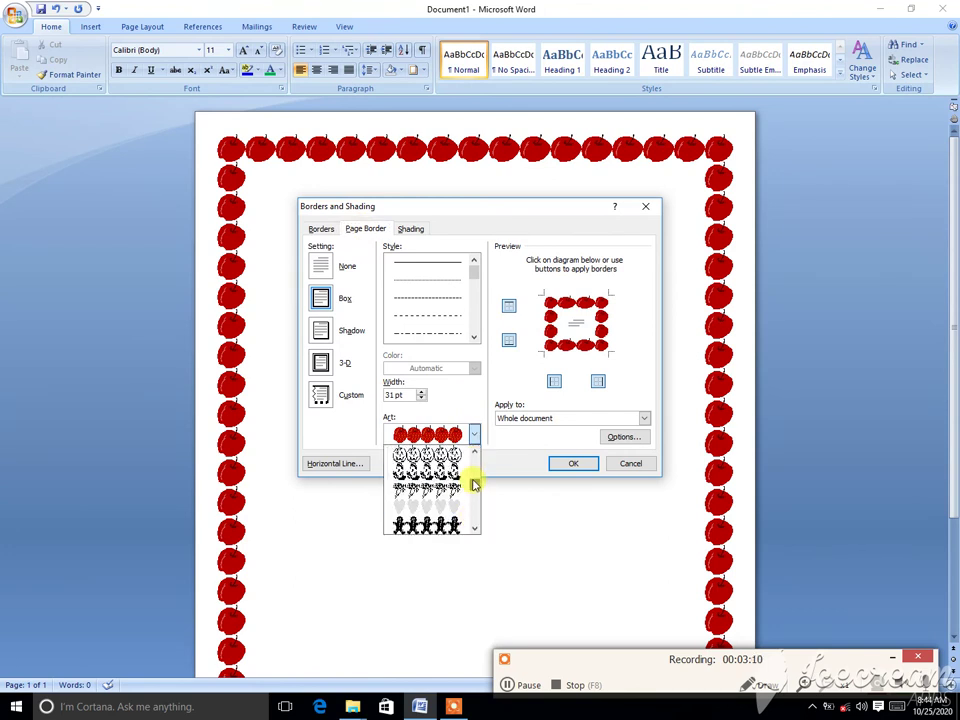
scroll(474, 490, down, 3)
scroll(474, 490, down, 3)
scroll(474, 490, down, 3)
scroll(474, 490, down, 3)
click(450, 490)
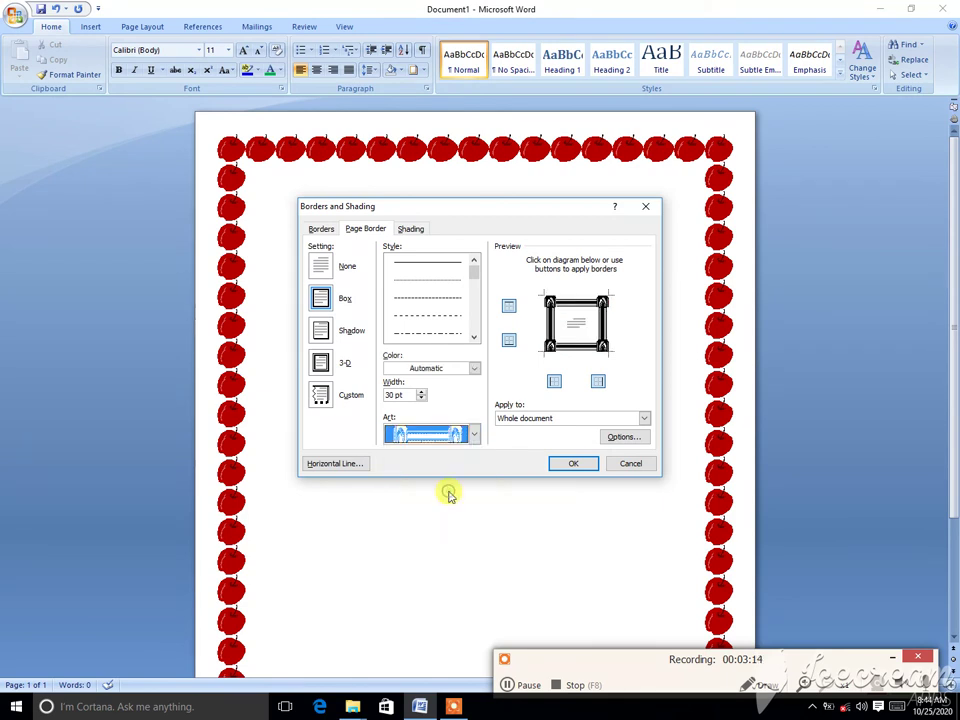
click(474, 368)
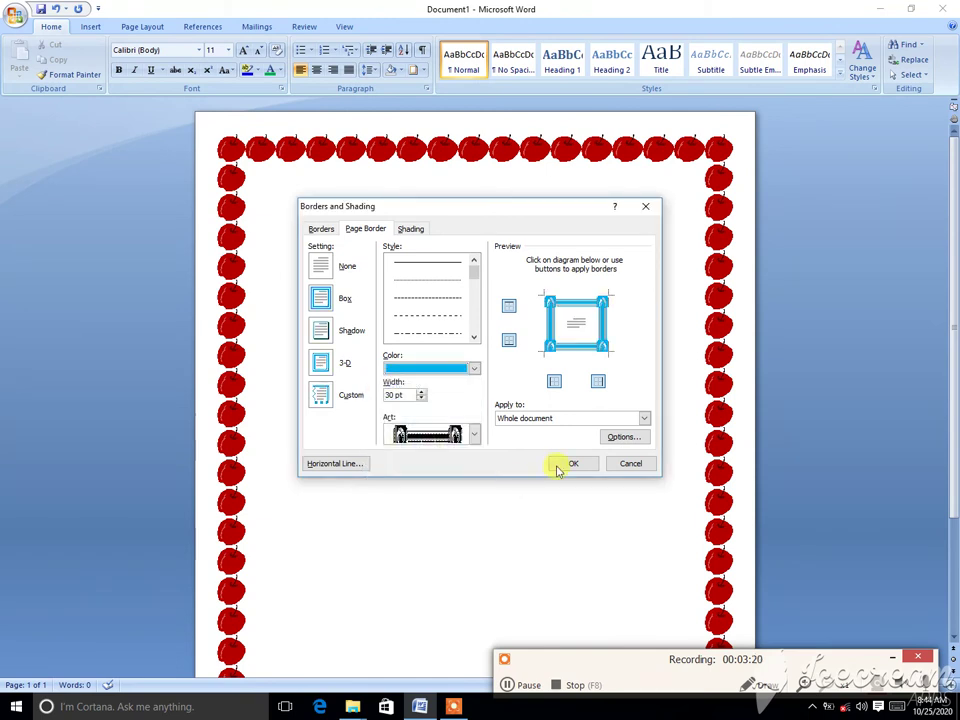
click(557, 462)
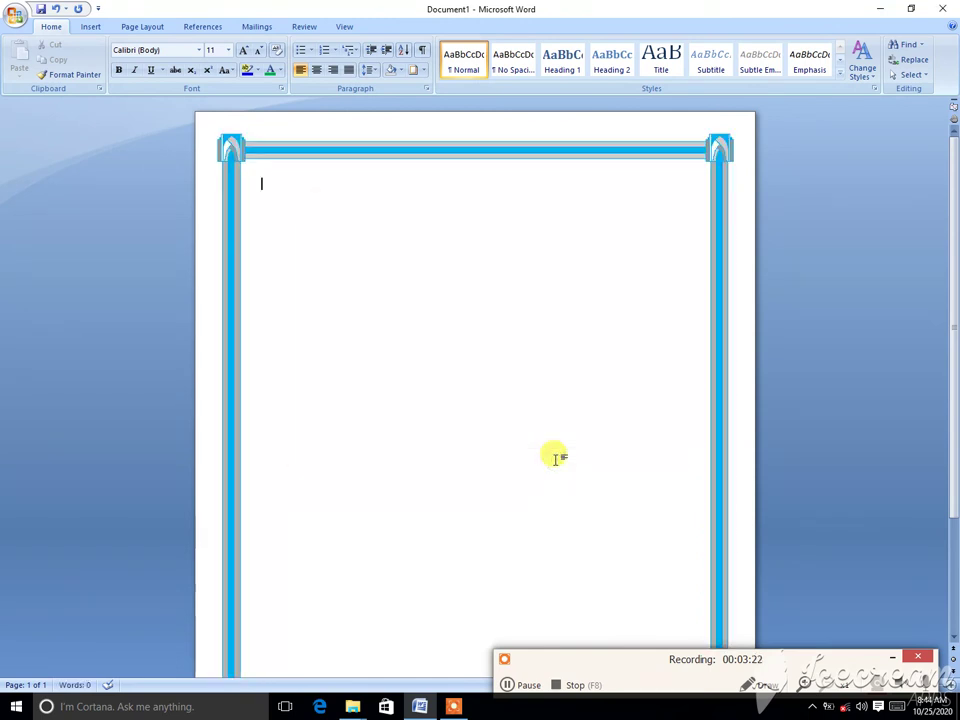
Step: Turn off the right, left, bottom and top page border edges in Preview and apply
click(416, 71)
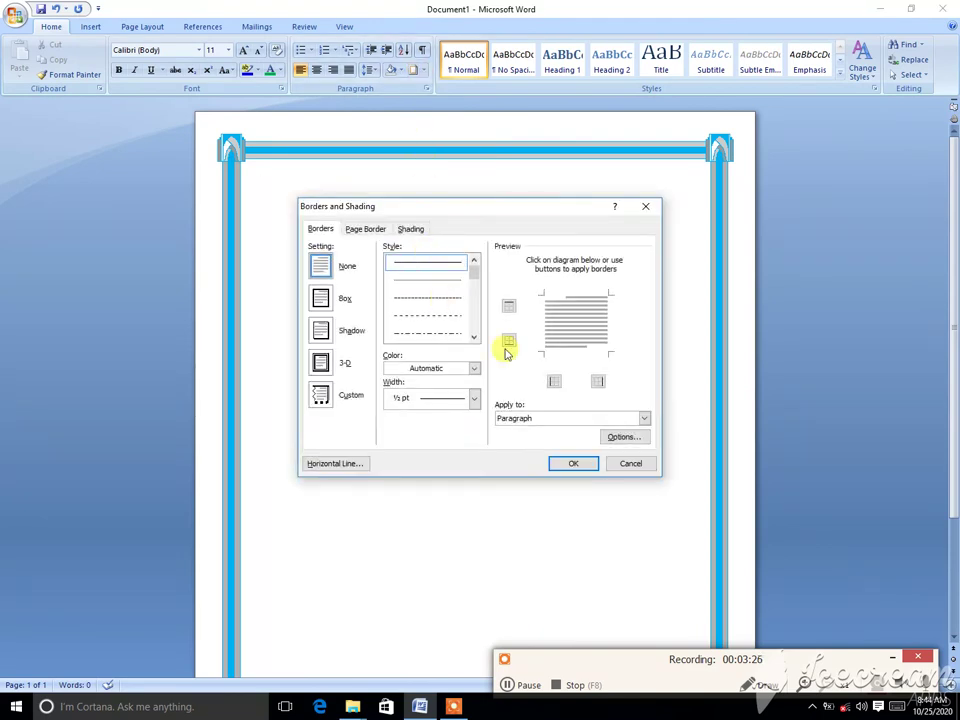
click(355, 231)
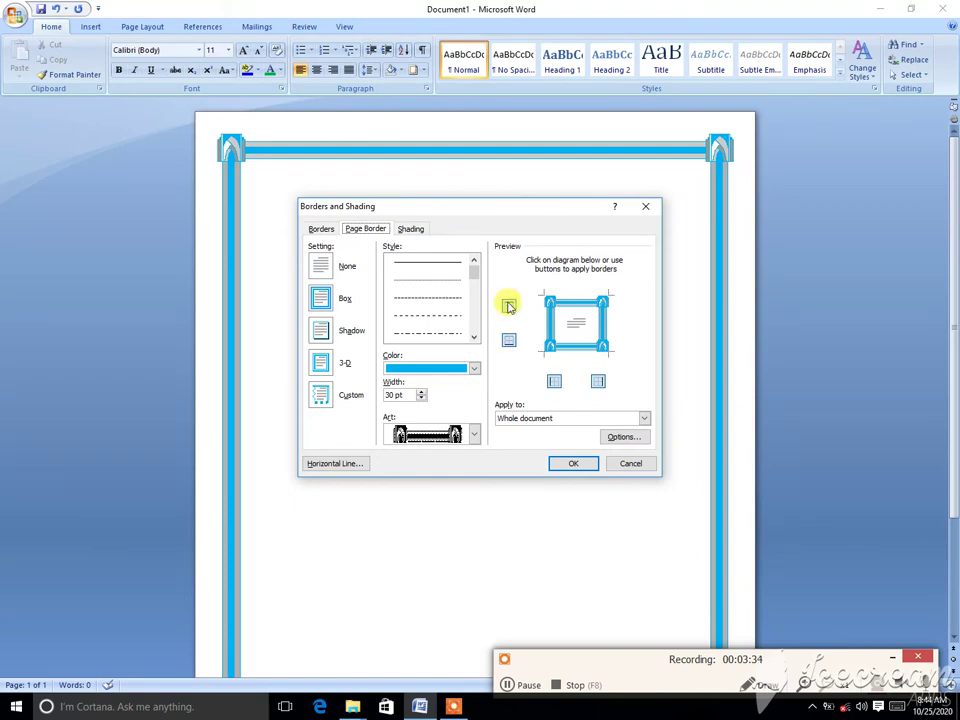
click(595, 384)
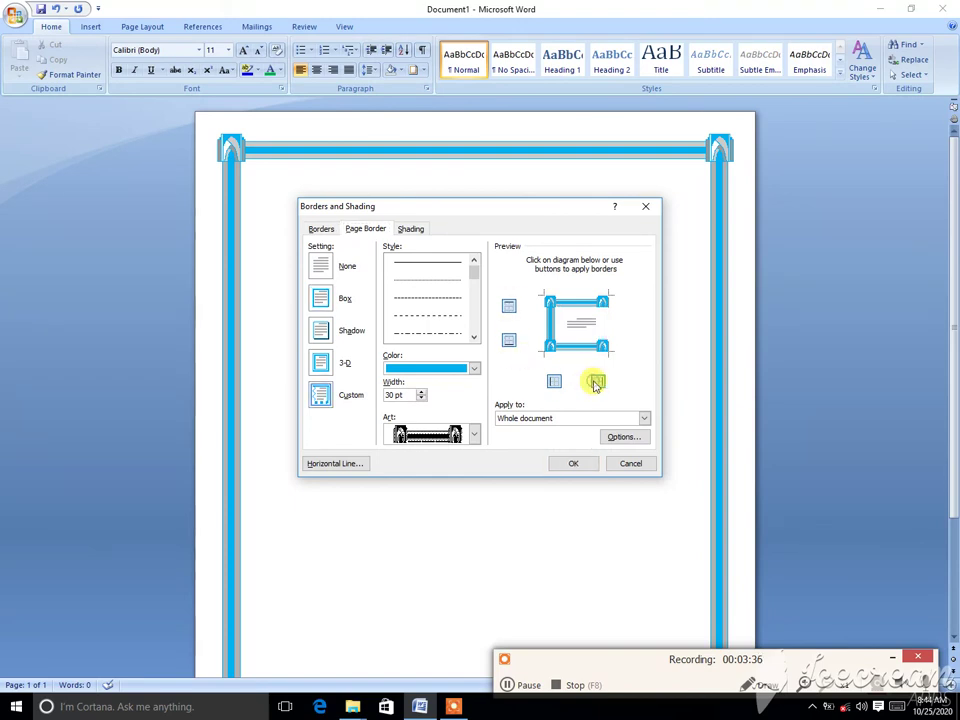
click(554, 382)
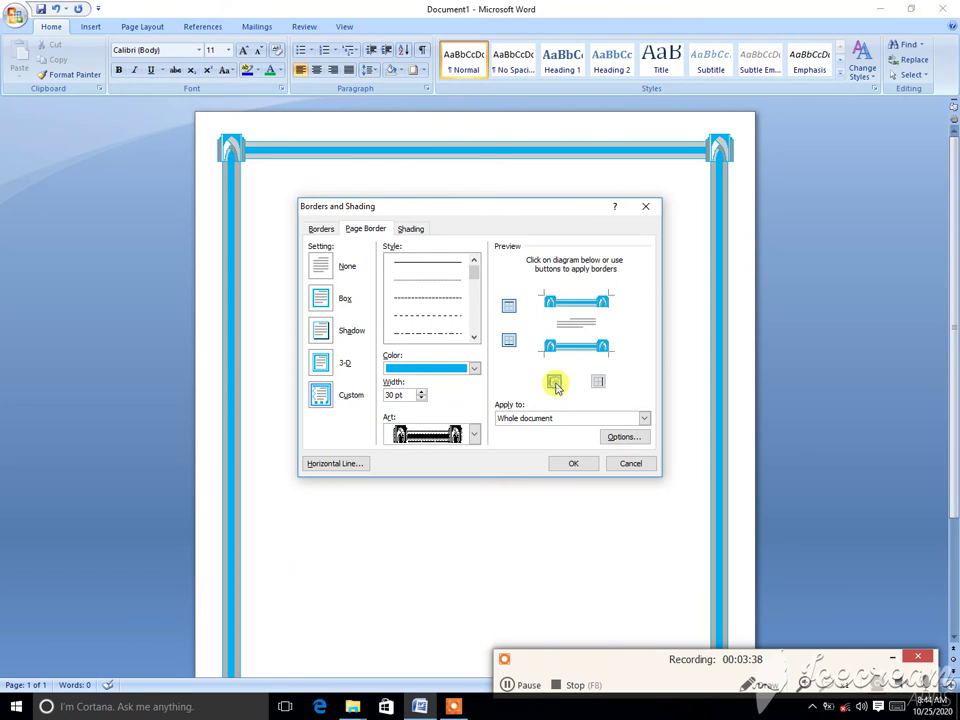
click(508, 338)
click(508, 305)
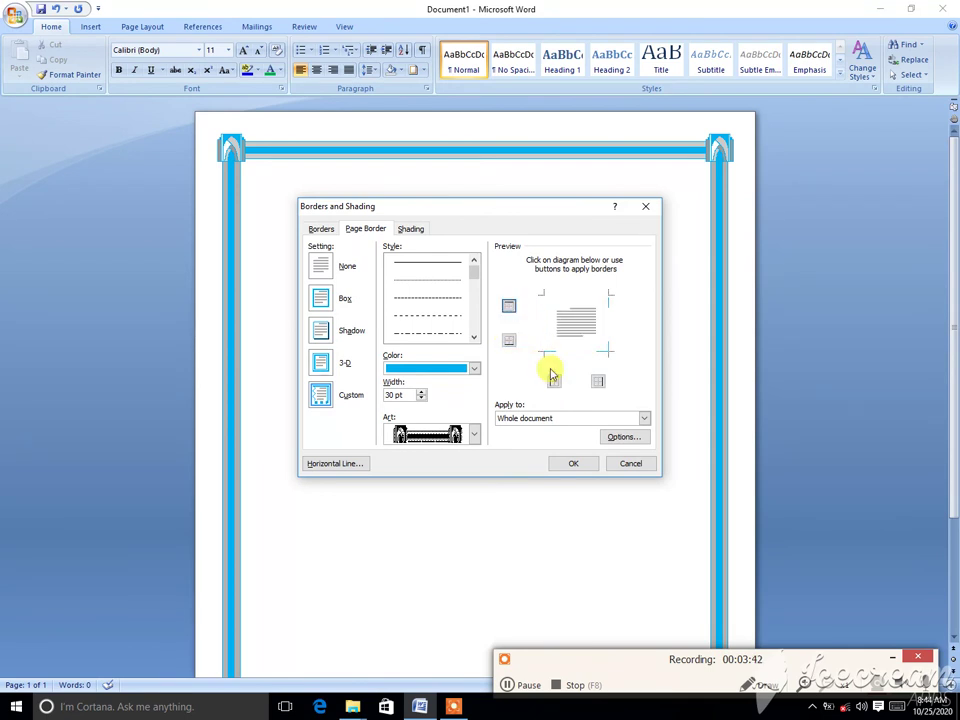
click(573, 465)
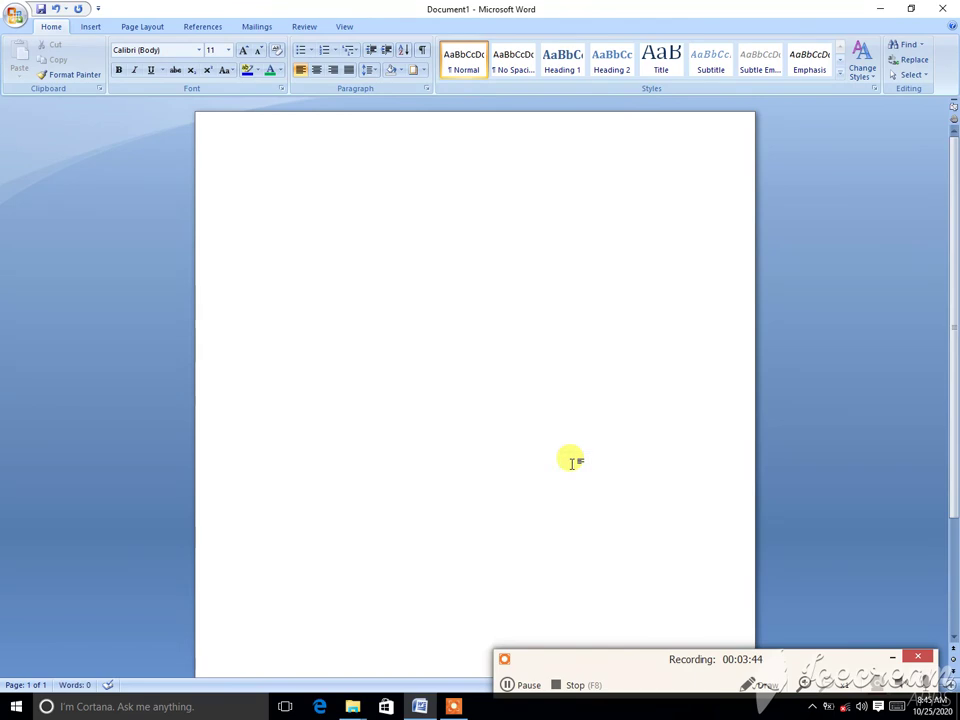